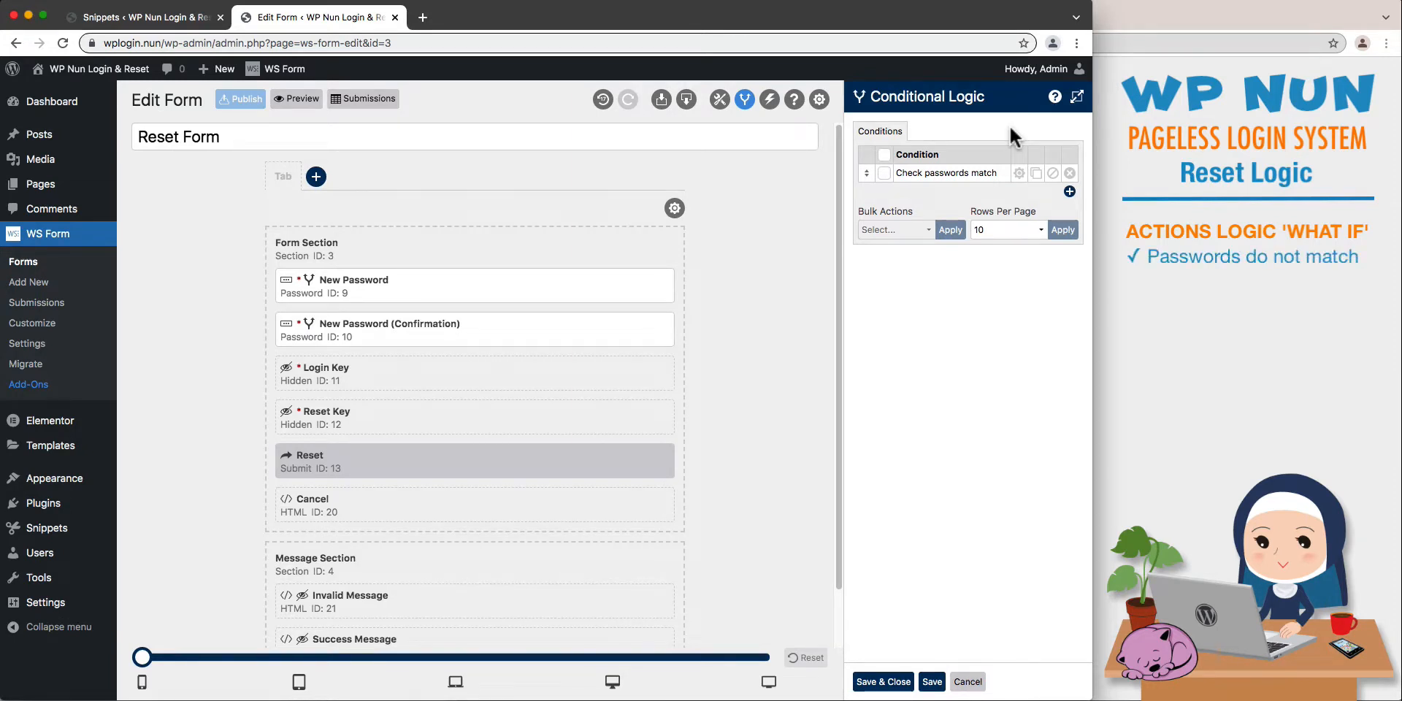
- Review the IF, THEN and ELSE rules of the Check passwords match condition
{"action": "left_click", "coordinate": [1018, 172]}
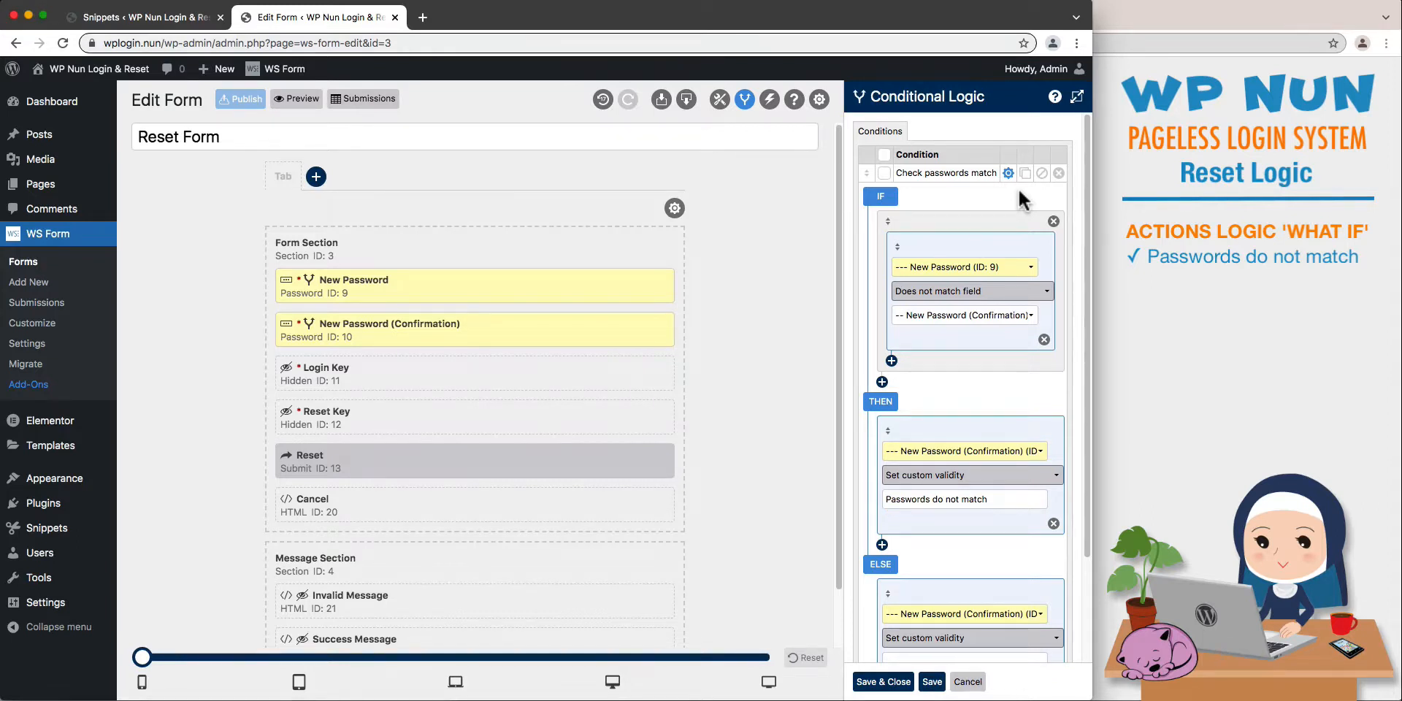
{"action": "scroll", "coordinate": [1020, 198], "scroll_direction": "down", "scroll_amount": 4}
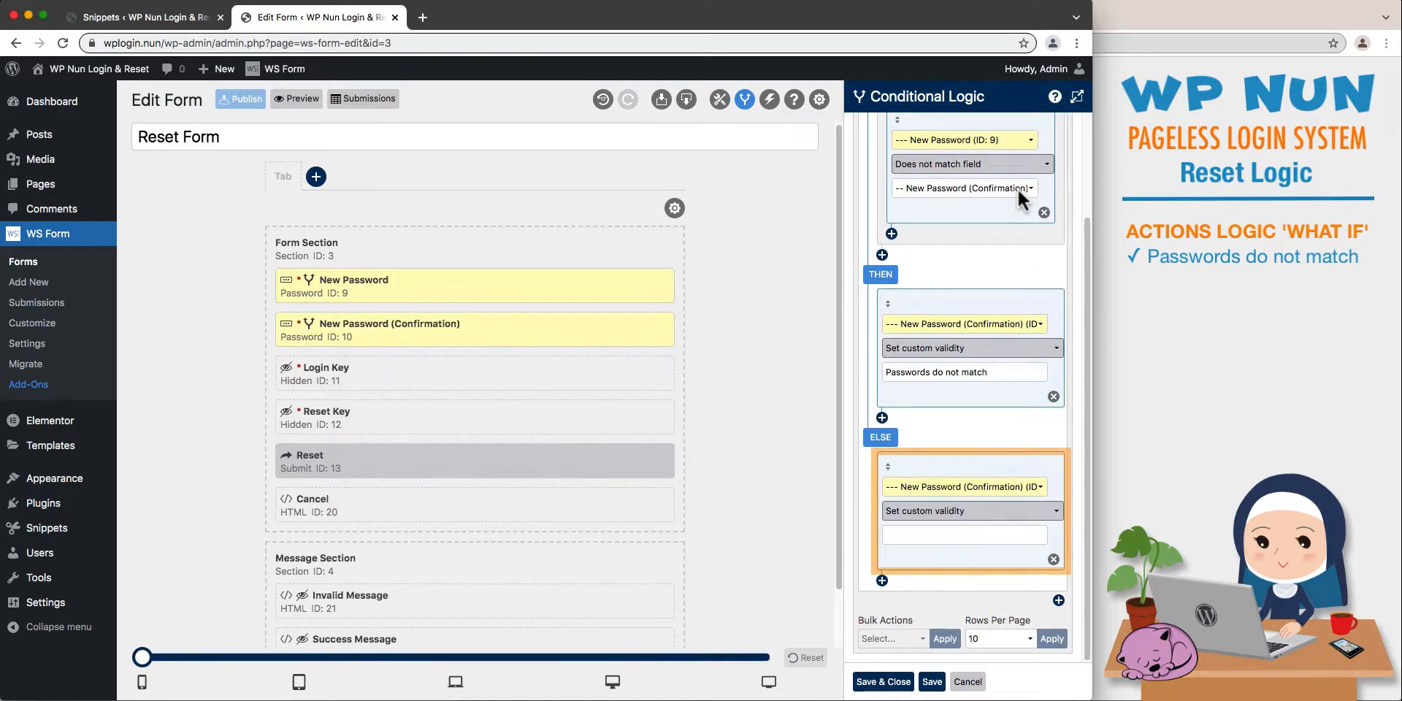
{"action": "scroll", "coordinate": [1018, 187], "scroll_direction": "up", "scroll_amount": 4}
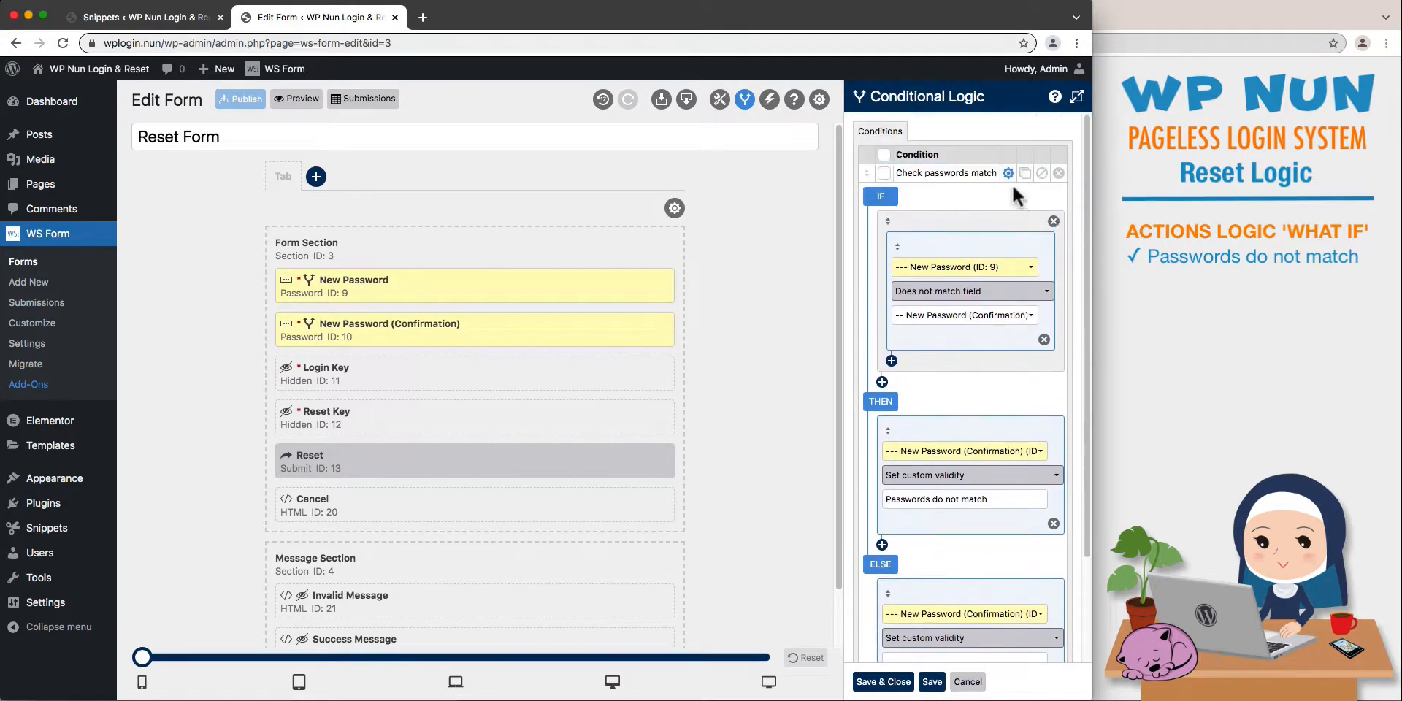
{"action": "left_click", "coordinate": [1009, 174]}
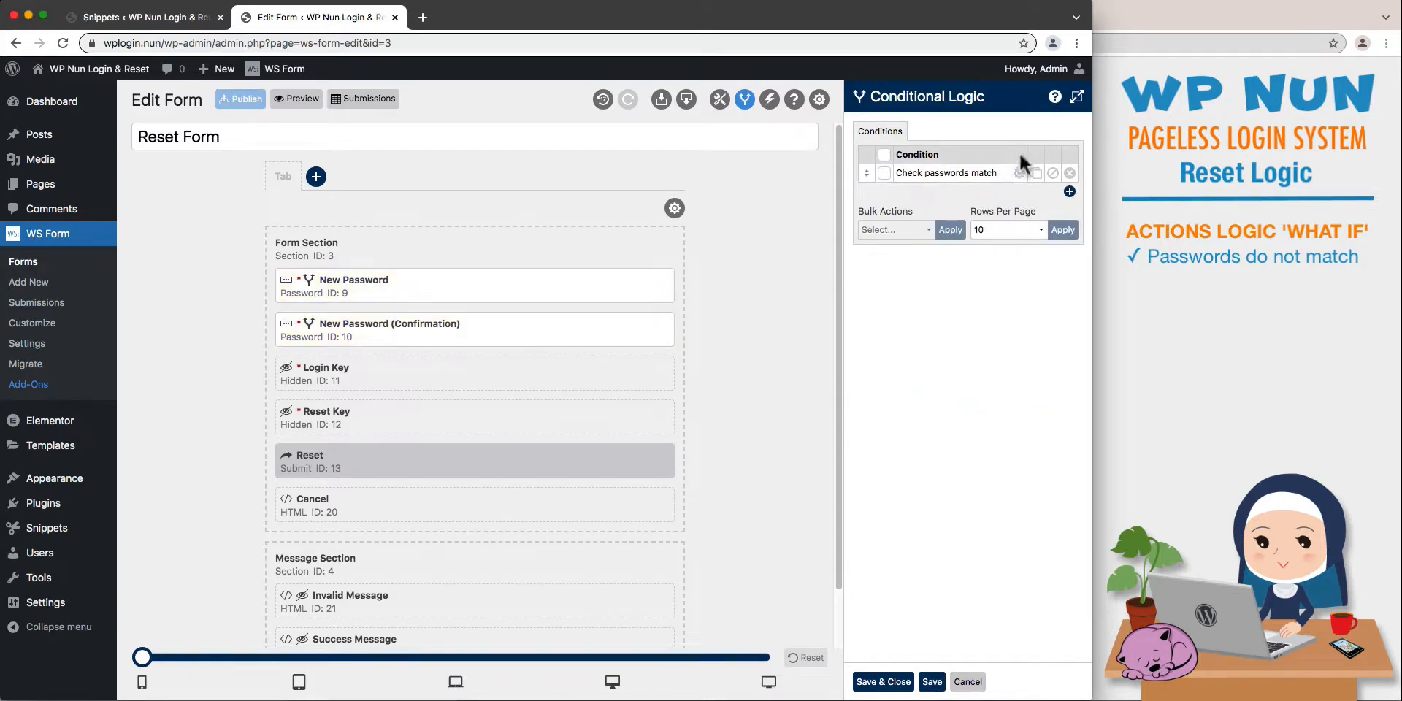
- Add a condition named Blank Keys with an IF rule testing that Login Key (ID: 11) is blank
{"action": "left_click", "coordinate": [1077, 99]}
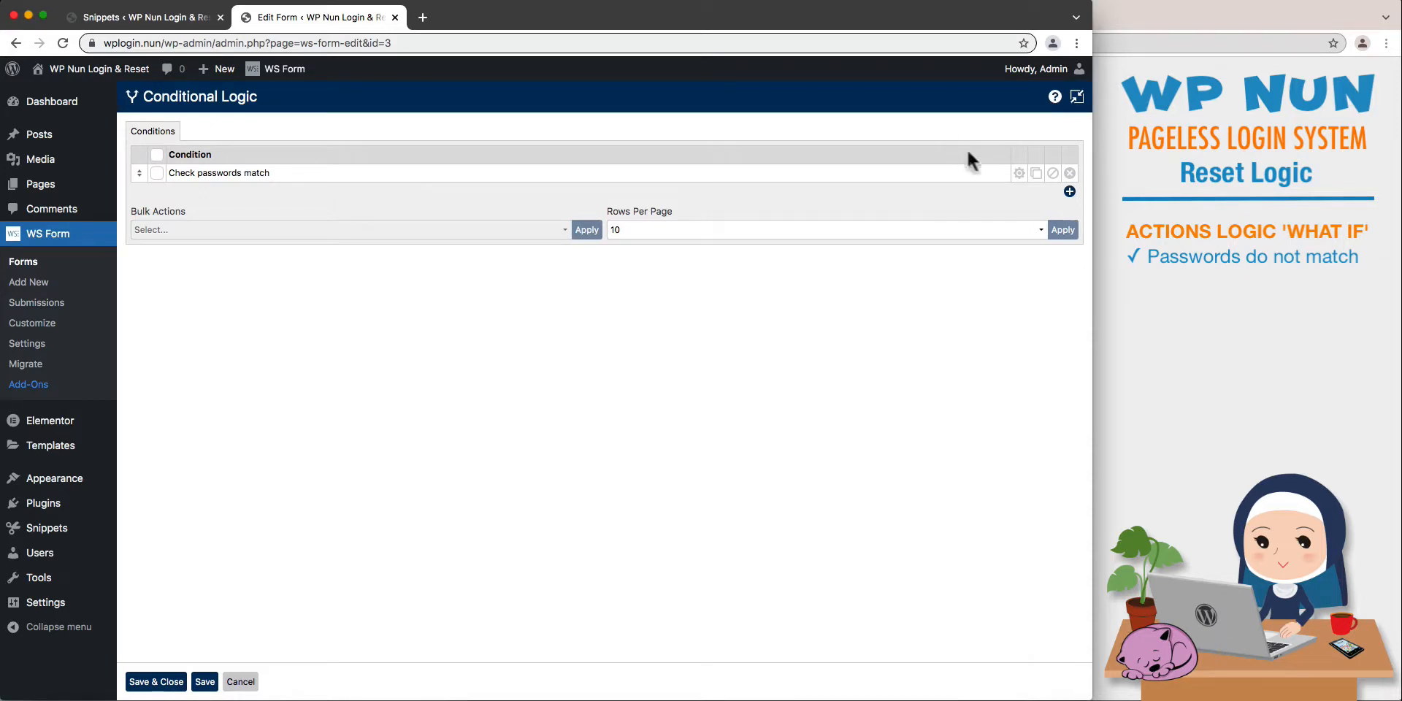
{"action": "left_click", "coordinate": [1069, 191]}
{"action": "type", "text": "Blank Keys"}
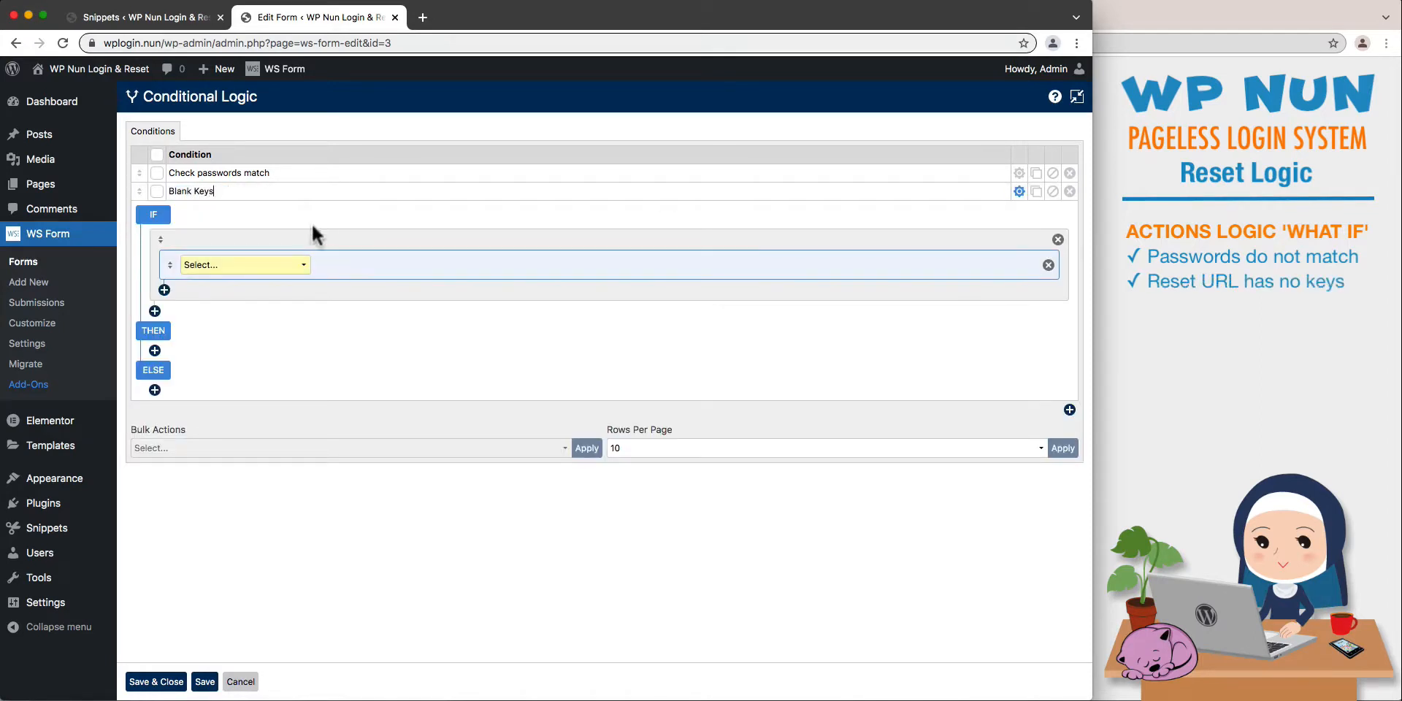
{"action": "left_click", "coordinate": [299, 266]}
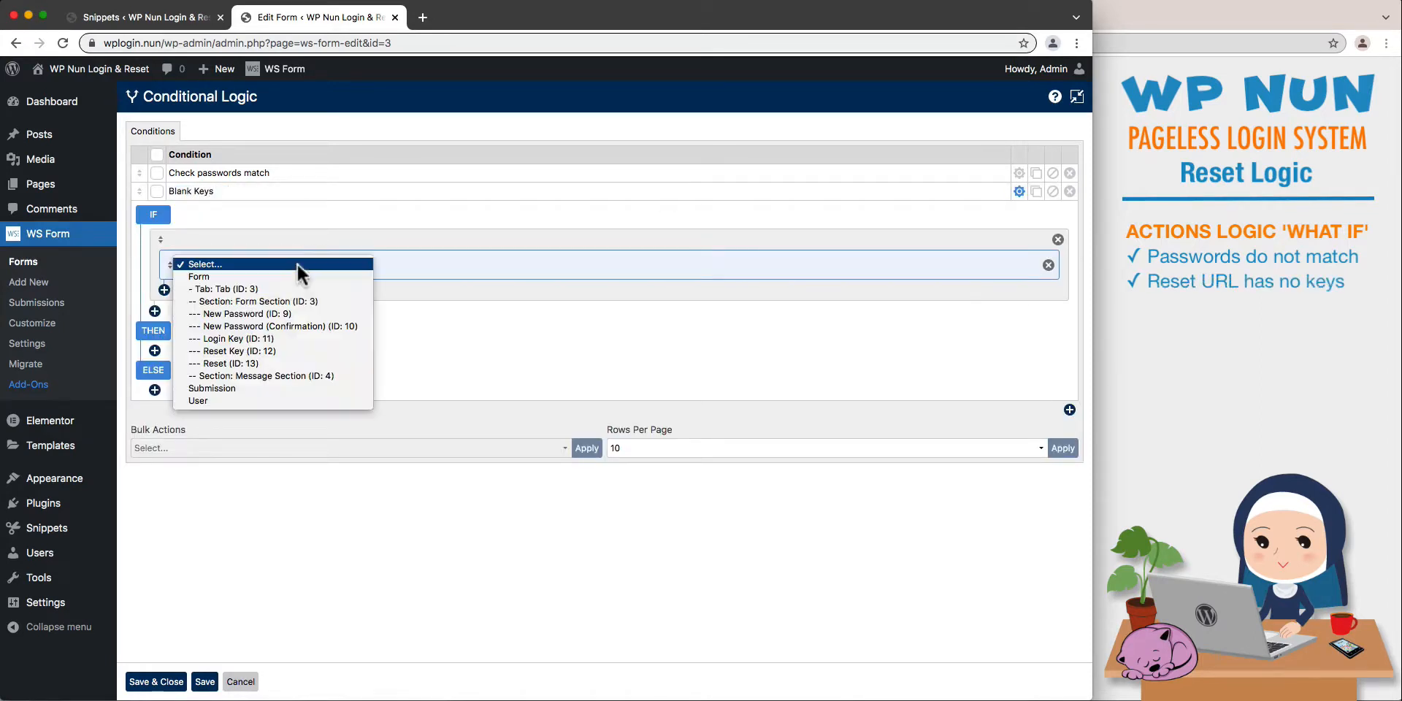
{"action": "left_click", "coordinate": [301, 338]}
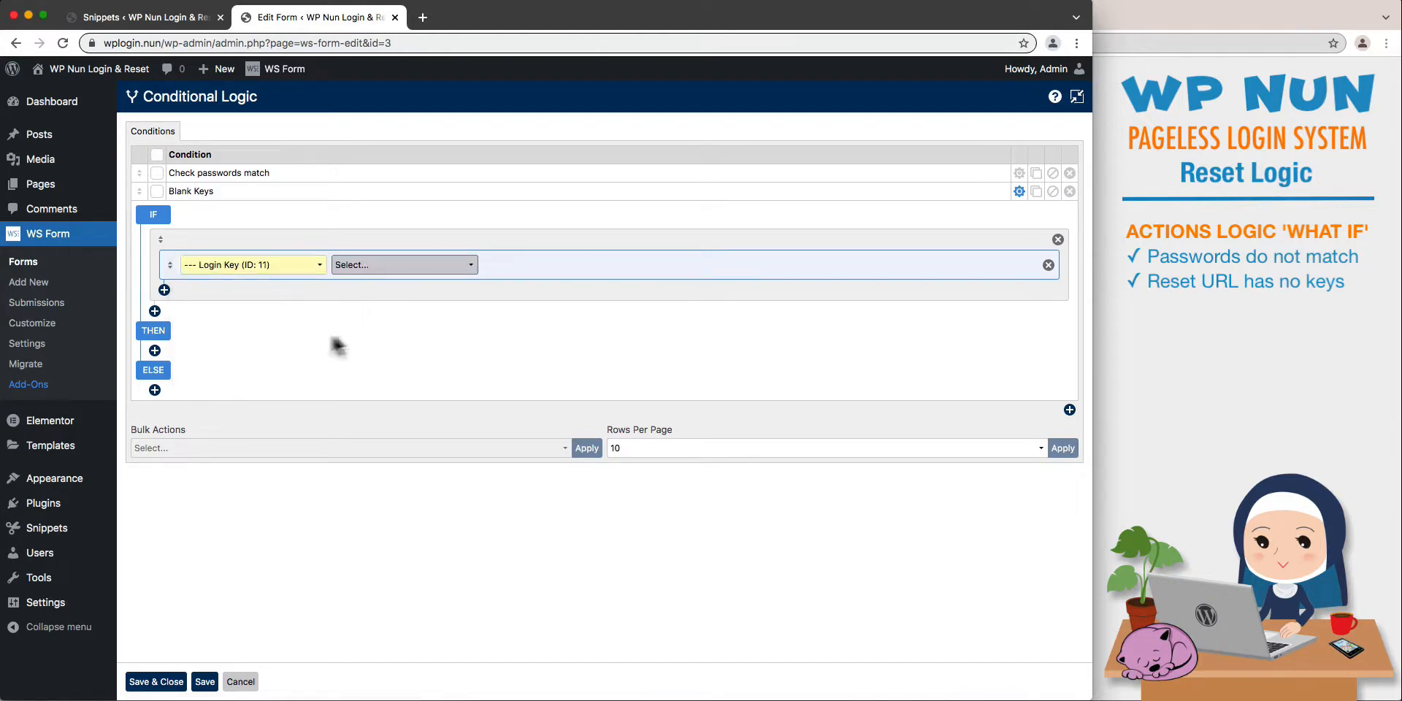
{"action": "left_click", "coordinate": [446, 265]}
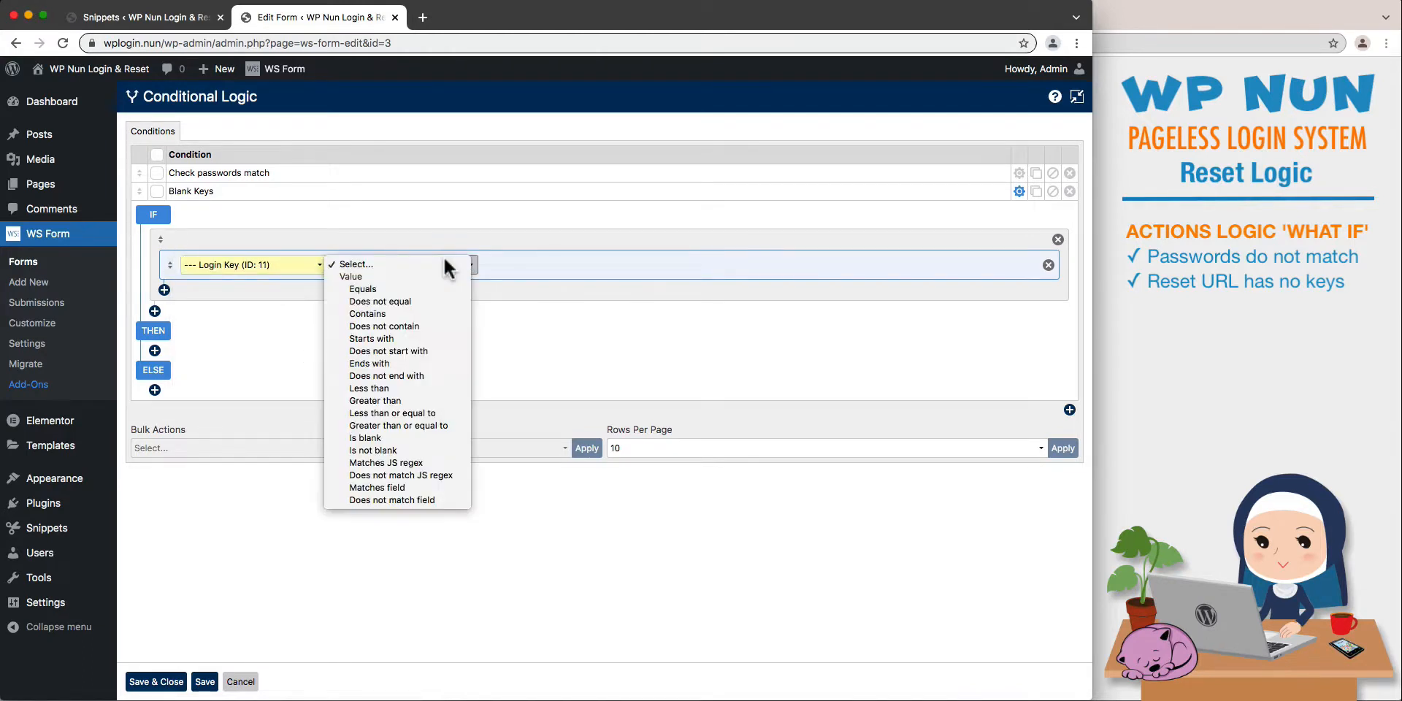
{"action": "left_click", "coordinate": [422, 437]}
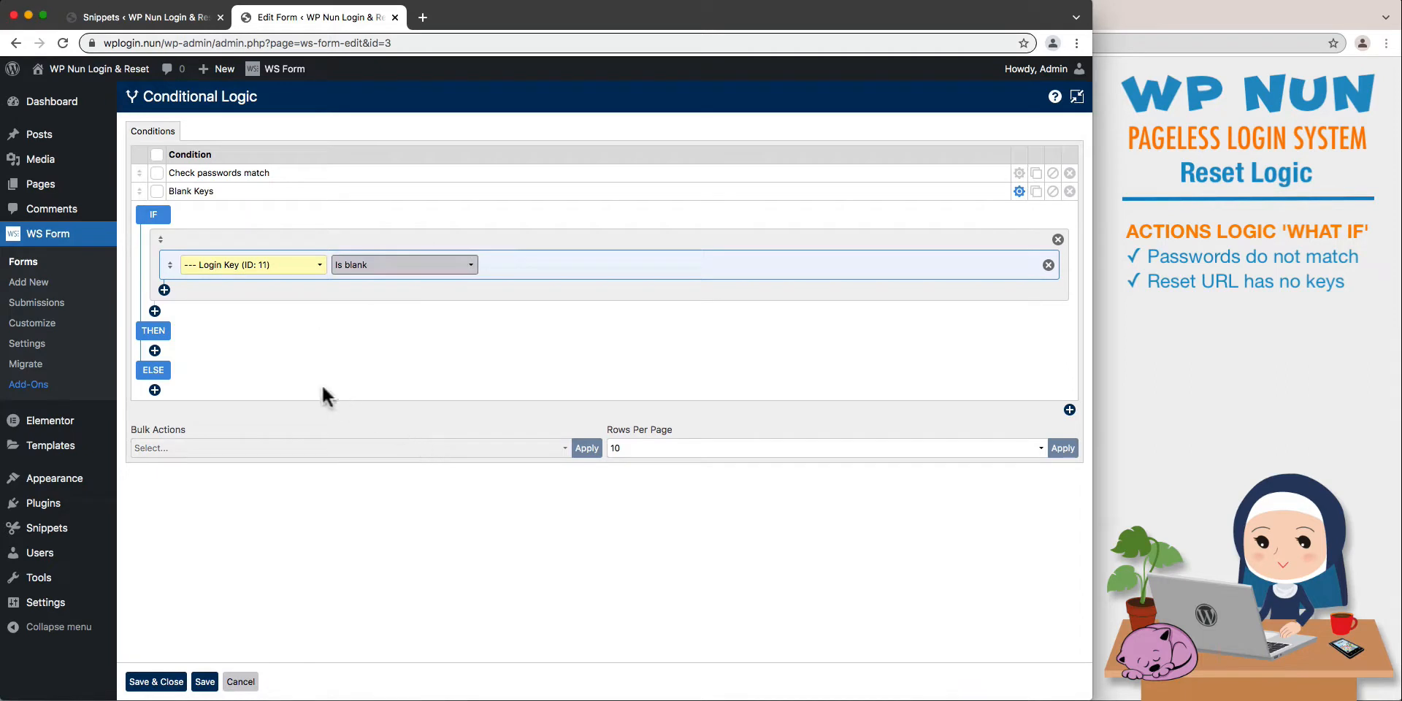
- Add an OR rule to the Blank Keys condition testing that Reset Key (ID: 12) is blank
{"action": "left_click", "coordinate": [165, 290]}
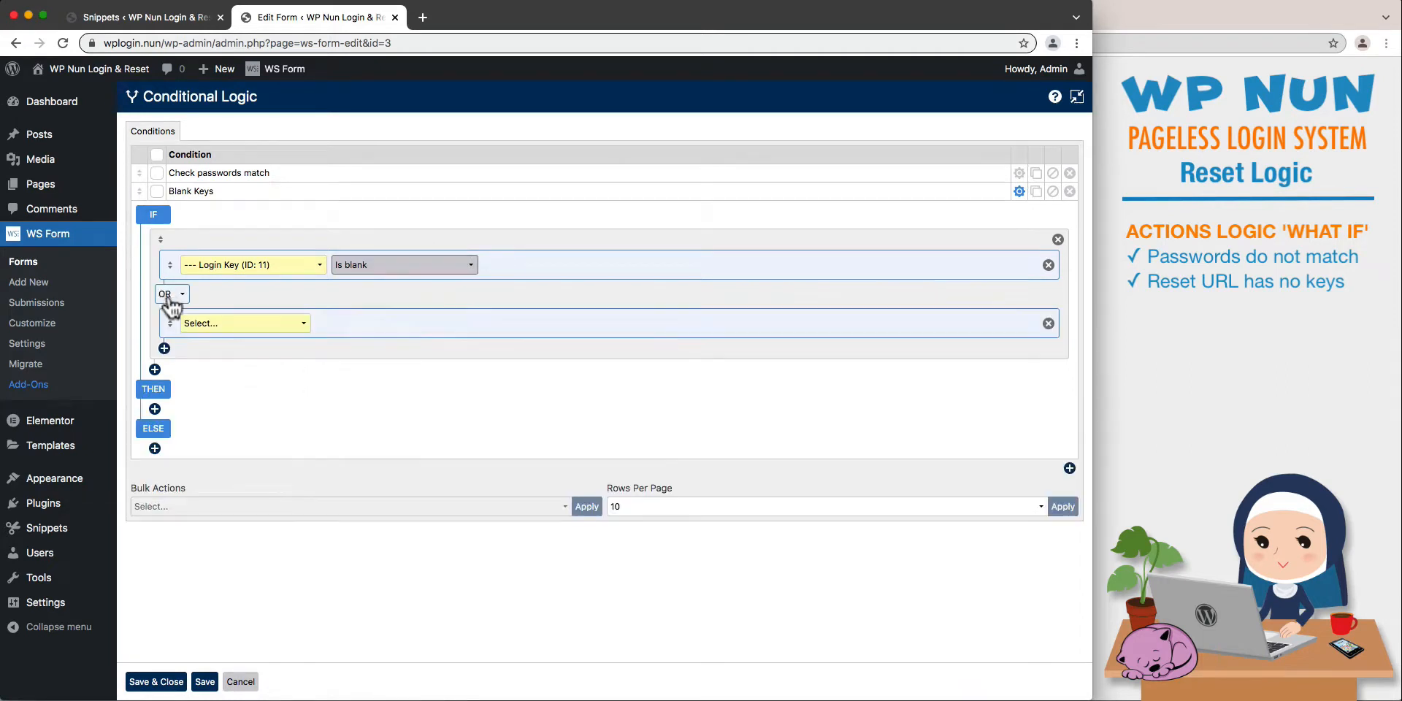
{"action": "left_click", "coordinate": [275, 330]}
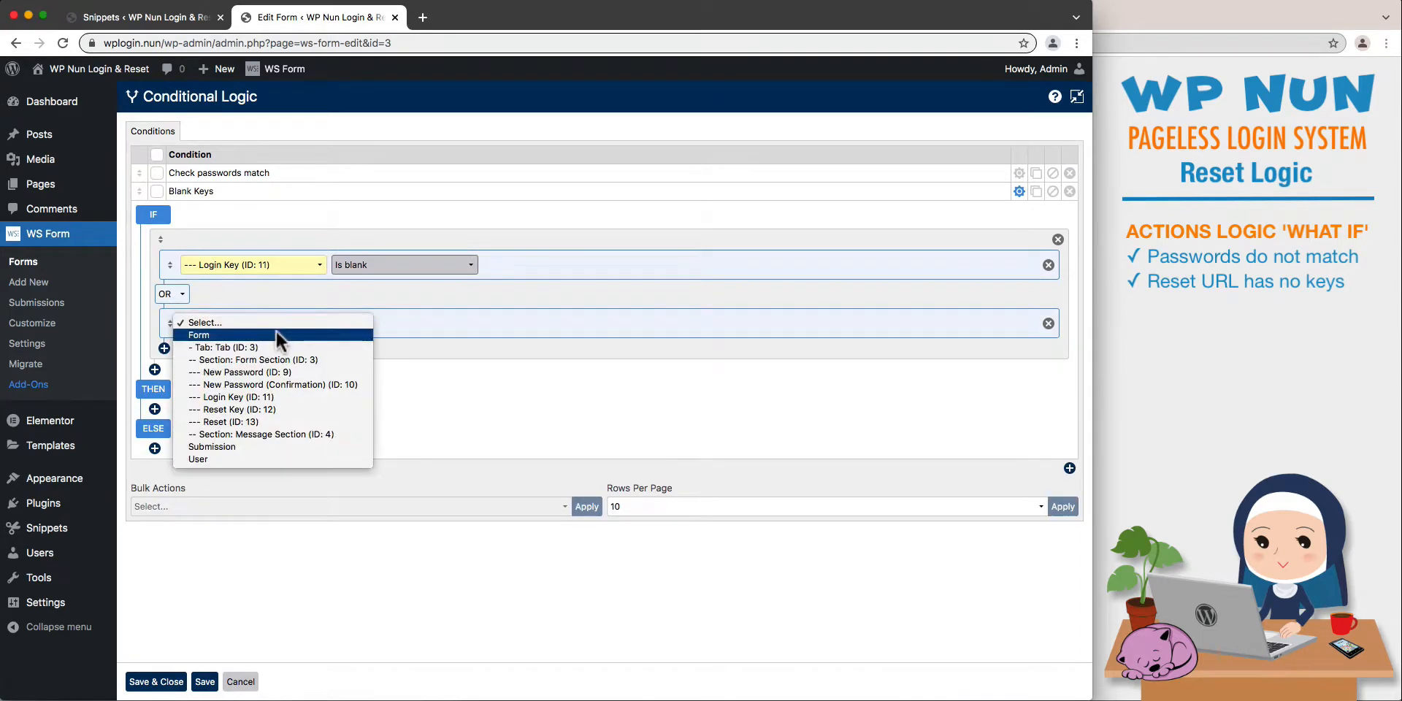
{"action": "left_click", "coordinate": [276, 409]}
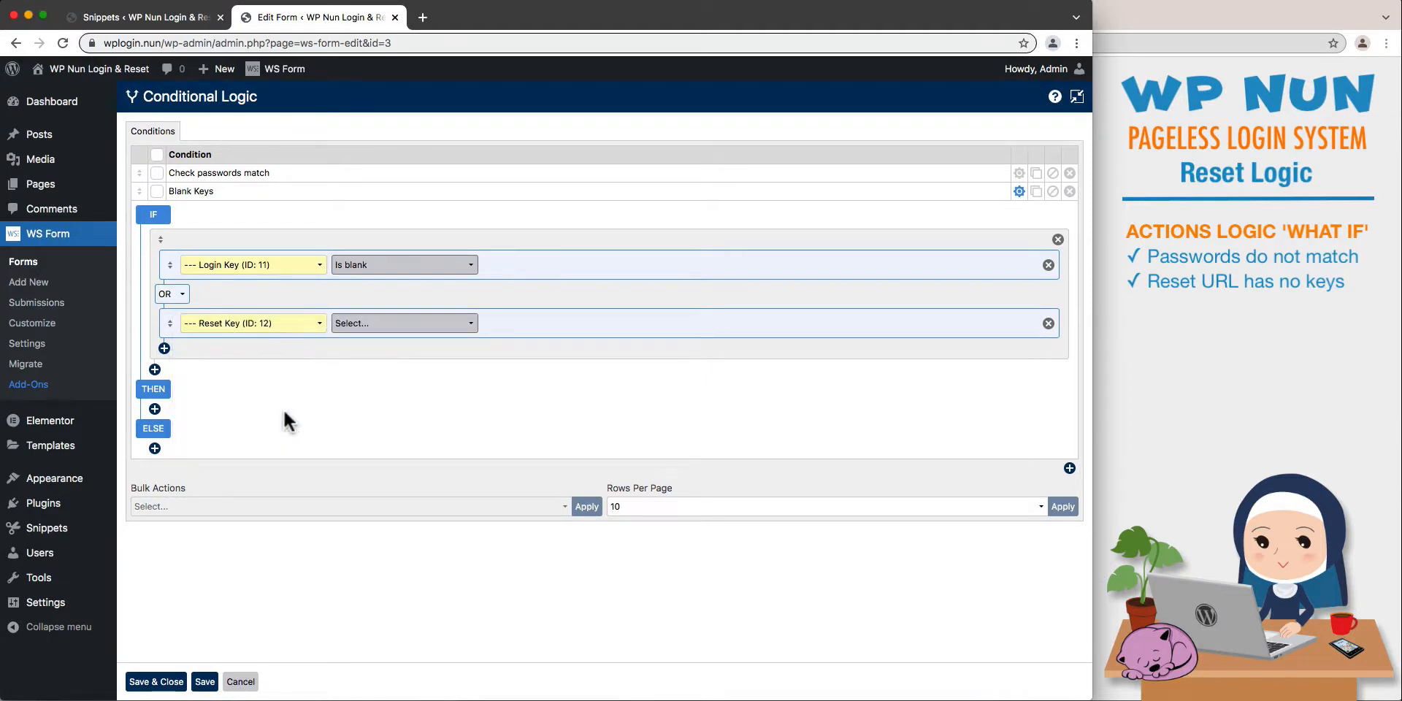
{"action": "left_click", "coordinate": [454, 332]}
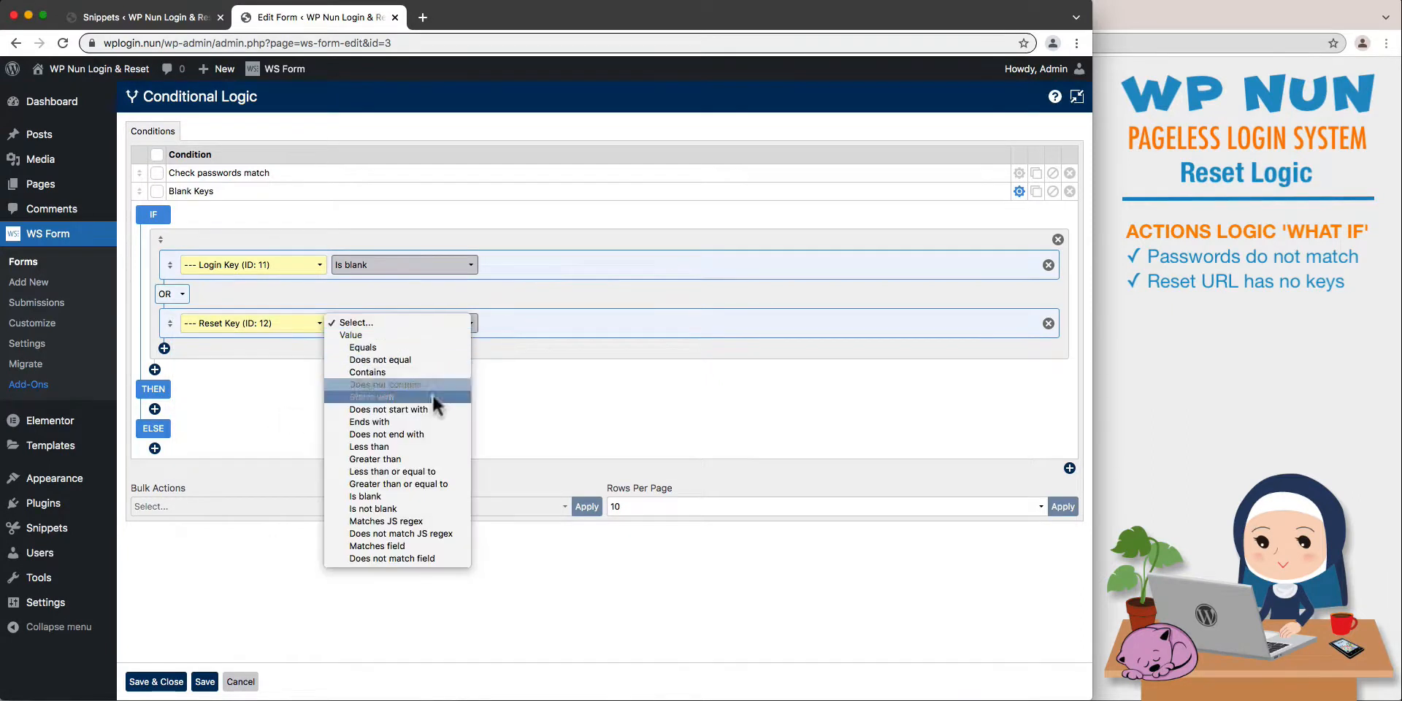
{"action": "left_click", "coordinate": [416, 494]}
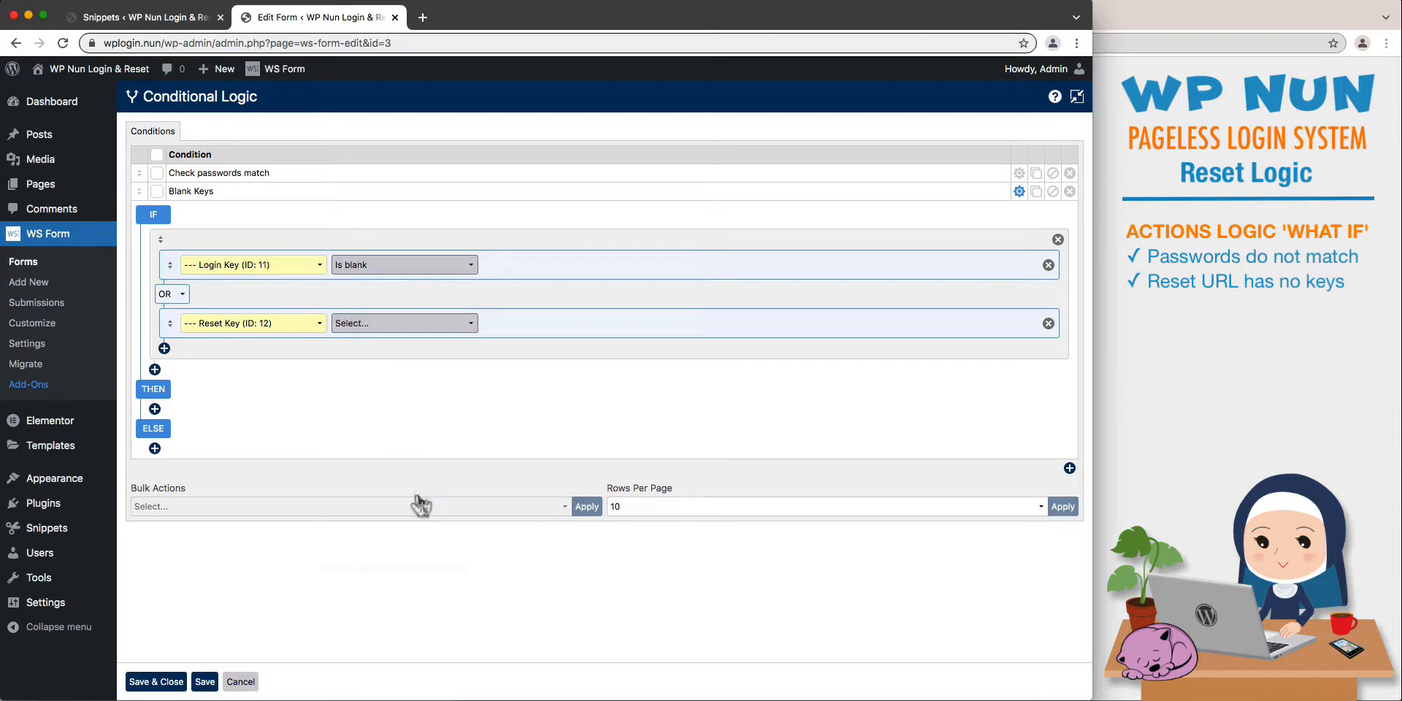
- Add a THEN action to Blank Keys that runs the User Redirect action immediately
{"action": "left_click", "coordinate": [155, 409]}
{"action": "left_click", "coordinate": [277, 421]}
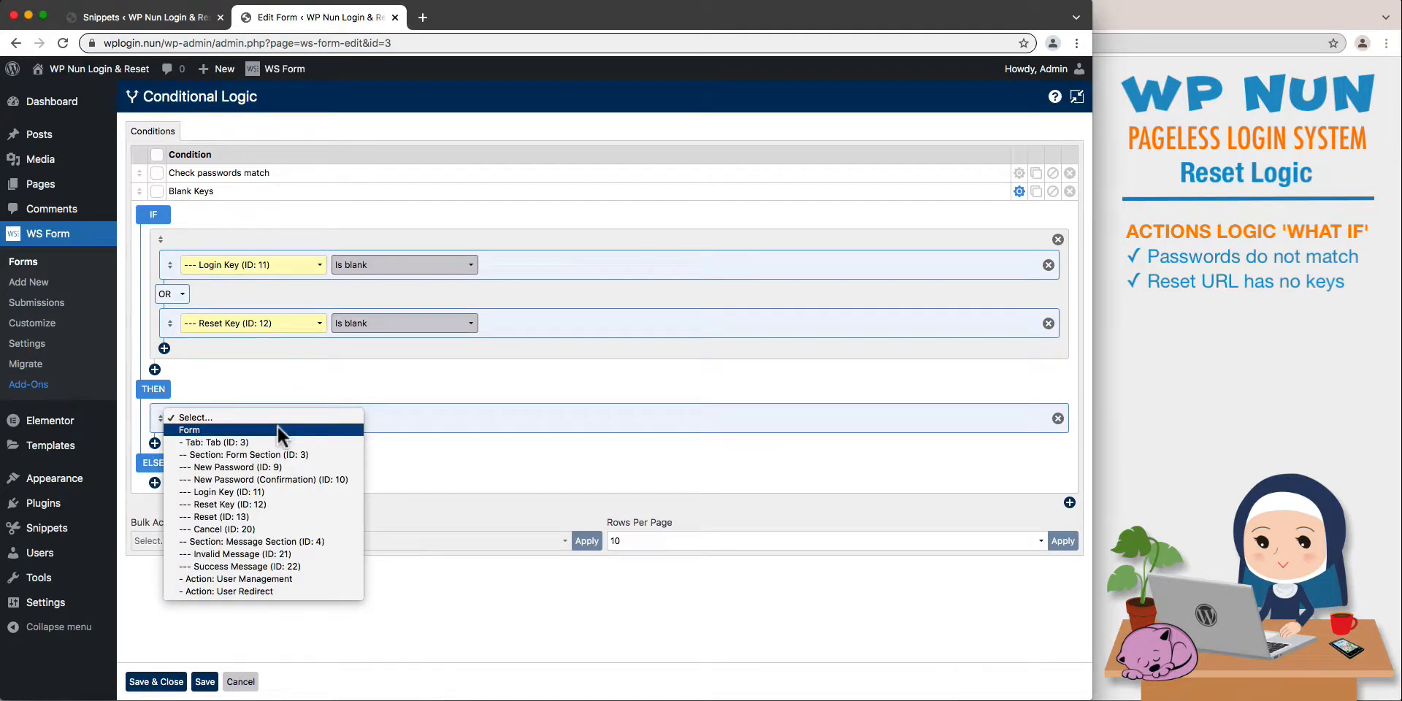
{"action": "left_click", "coordinate": [278, 590]}
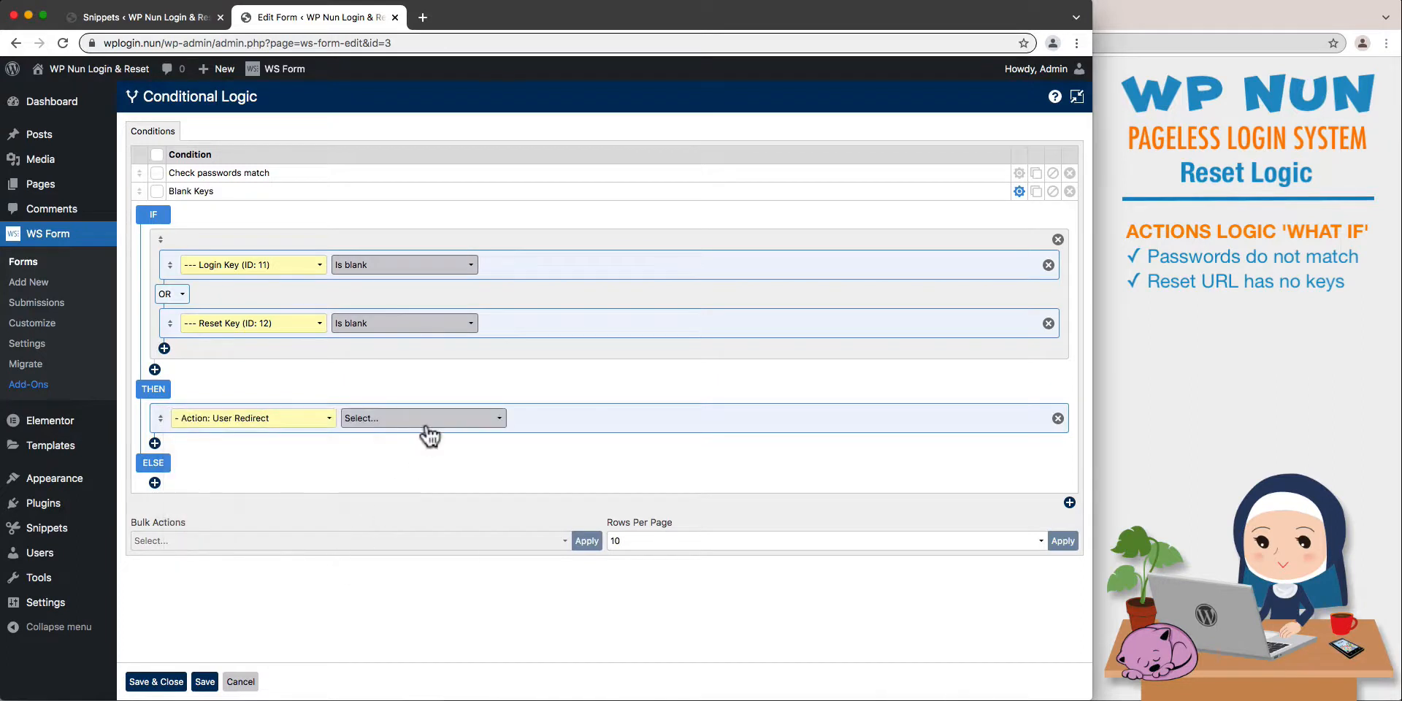
{"action": "left_click", "coordinate": [425, 423]}
{"action": "left_click", "coordinate": [429, 440]}
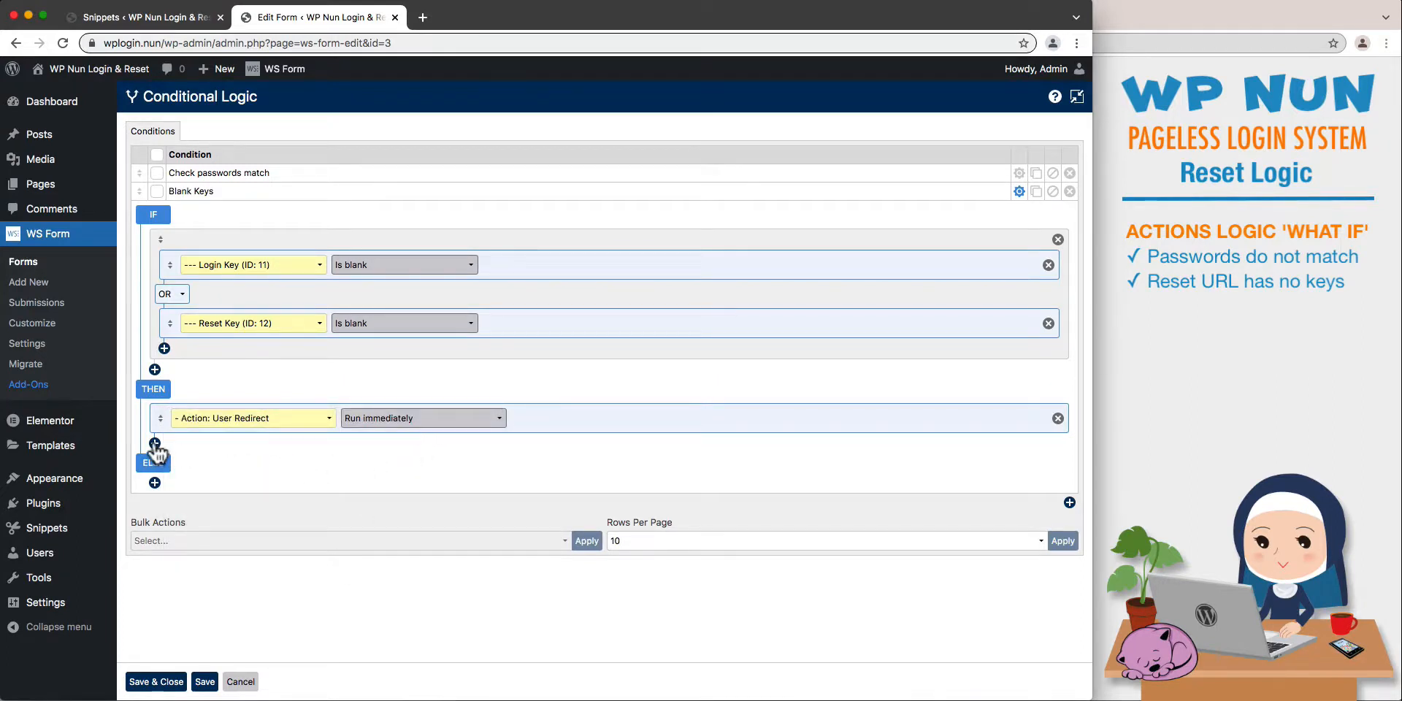
- Add a THEN action setting the visibility of Form Section (ID: 3) to Hidden, and remove the matching ELSE action
{"action": "left_click", "coordinate": [155, 443]}
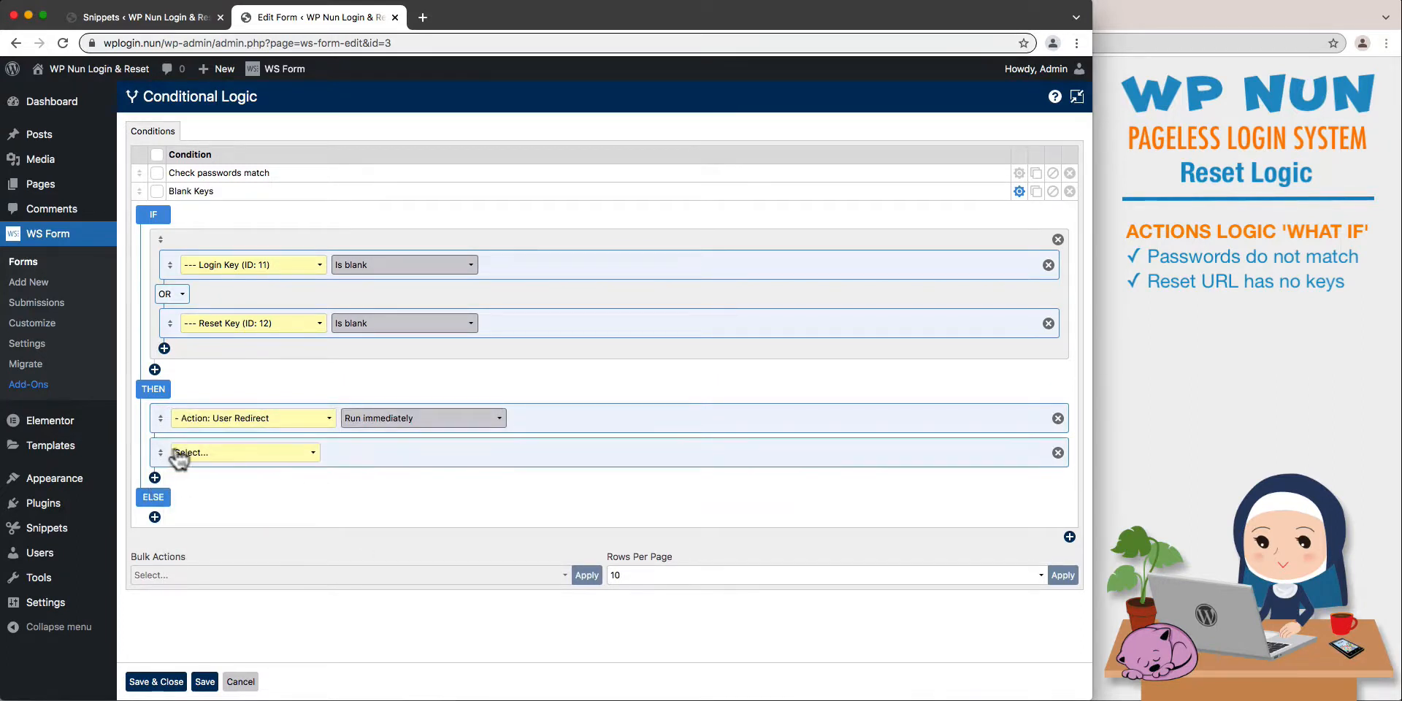
{"action": "left_click", "coordinate": [253, 452]}
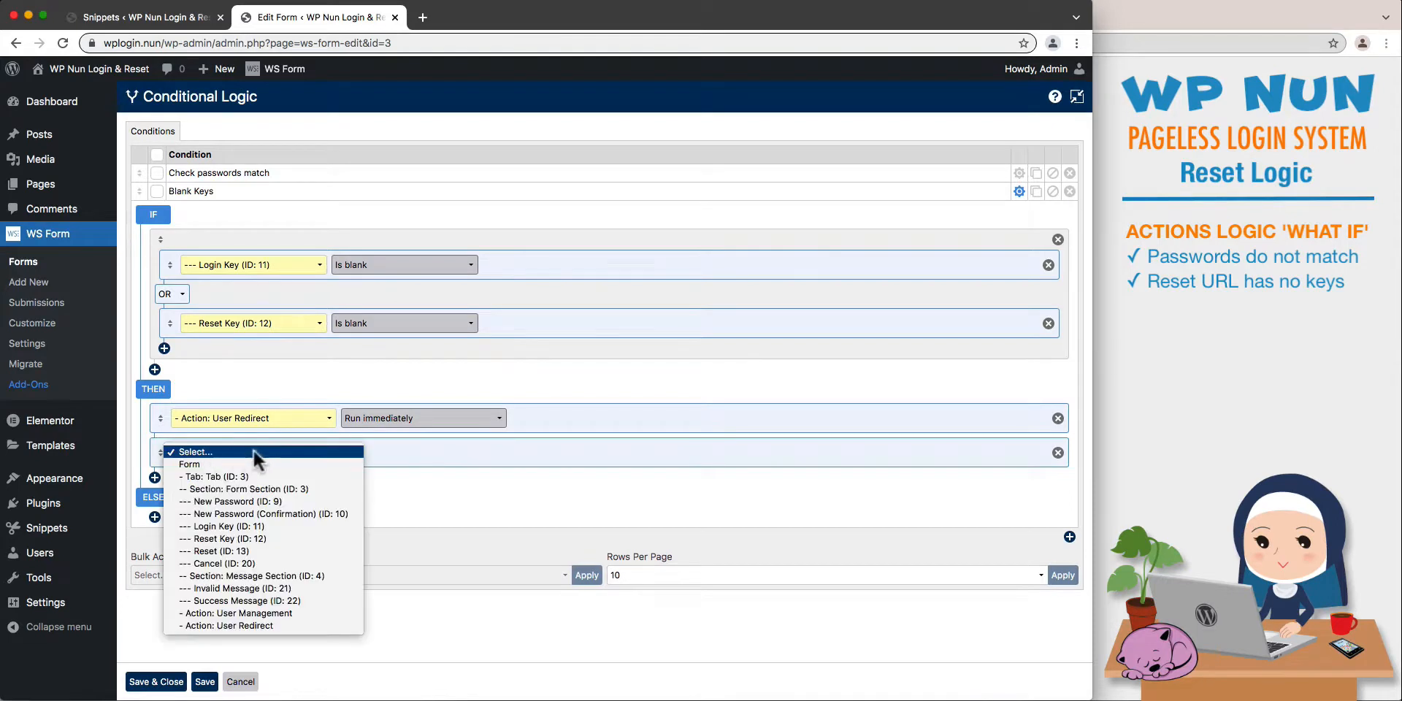
{"action": "left_click", "coordinate": [325, 486]}
{"action": "left_click", "coordinate": [420, 458]}
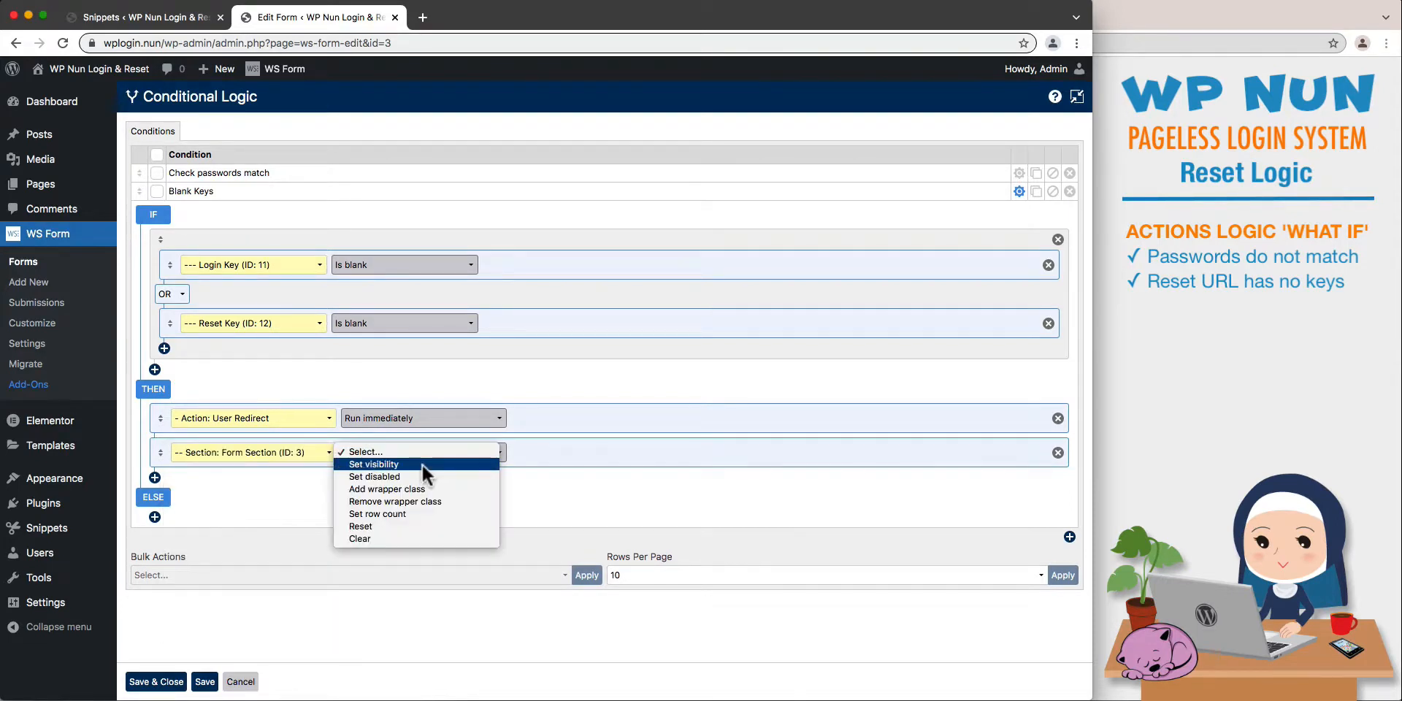
{"action": "left_click", "coordinate": [422, 469]}
{"action": "left_click", "coordinate": [572, 454]}
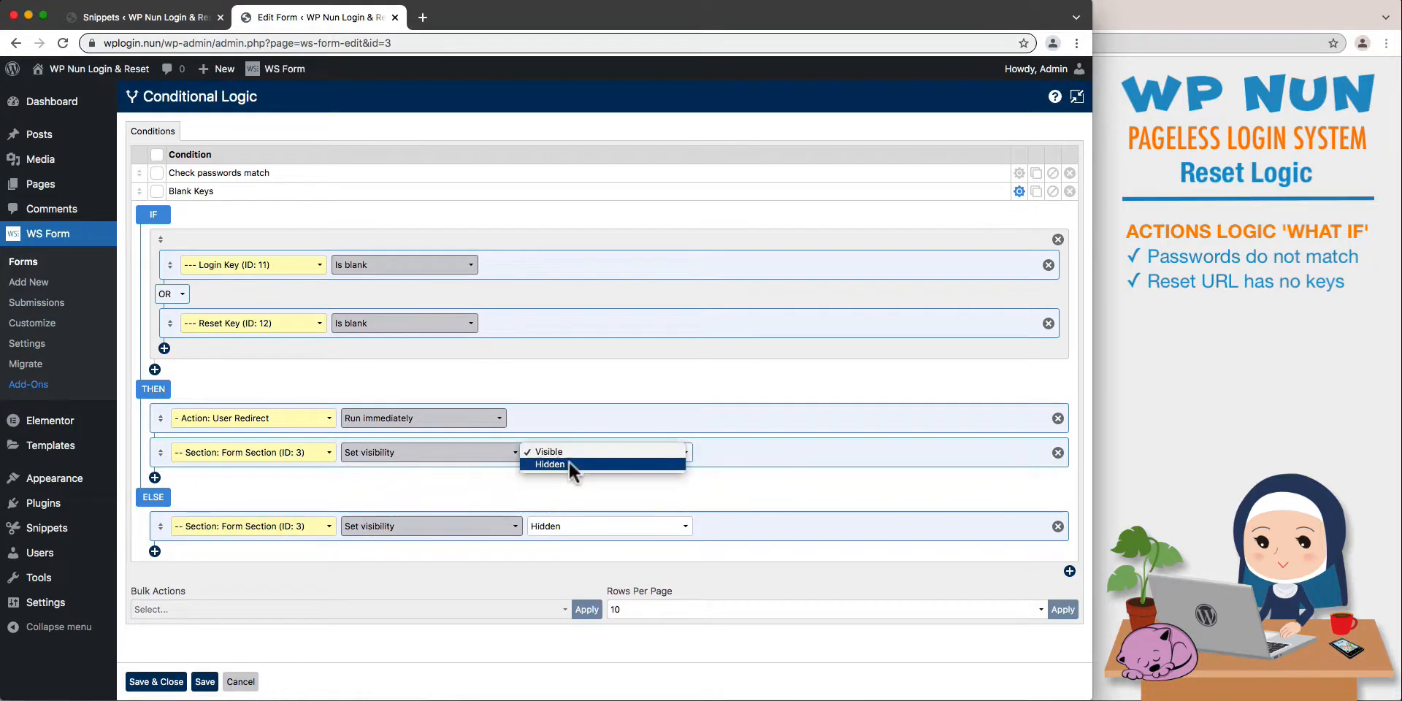
{"action": "left_click", "coordinate": [573, 469]}
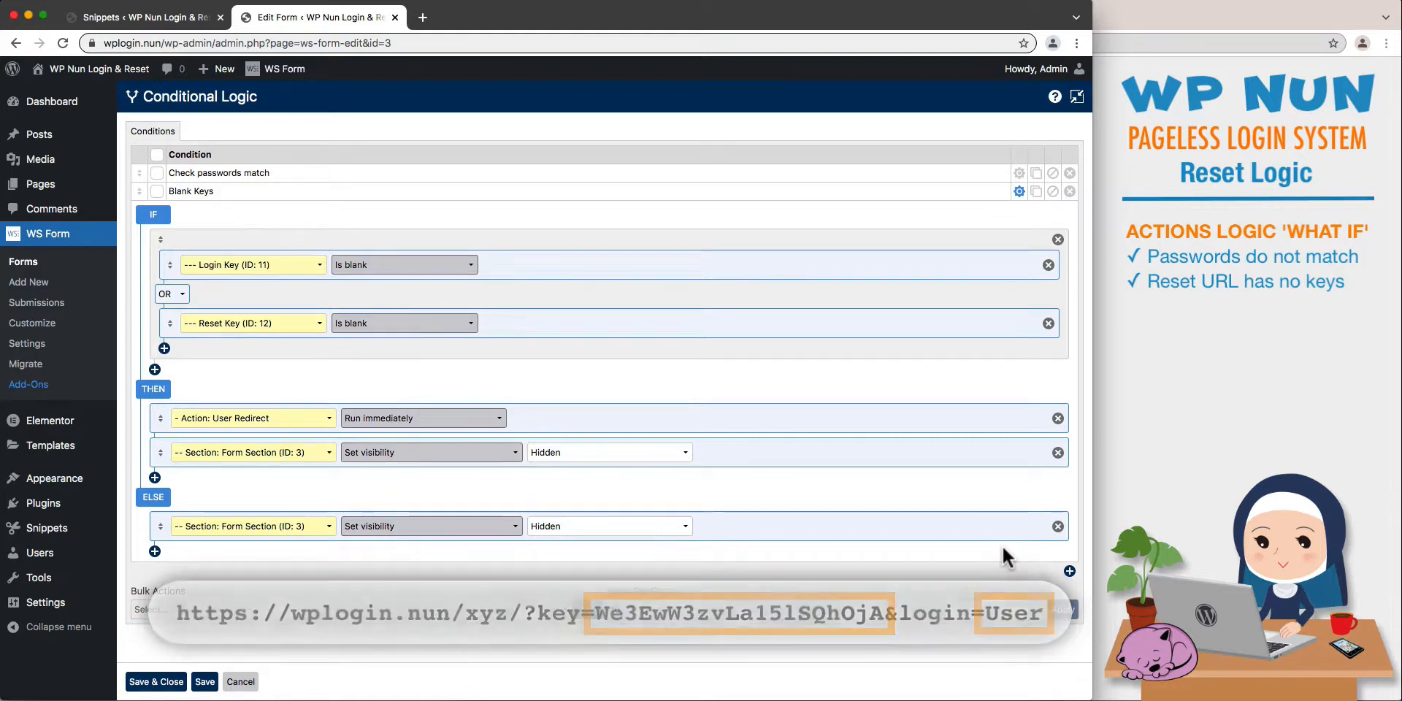
{"action": "left_click", "coordinate": [1058, 527]}
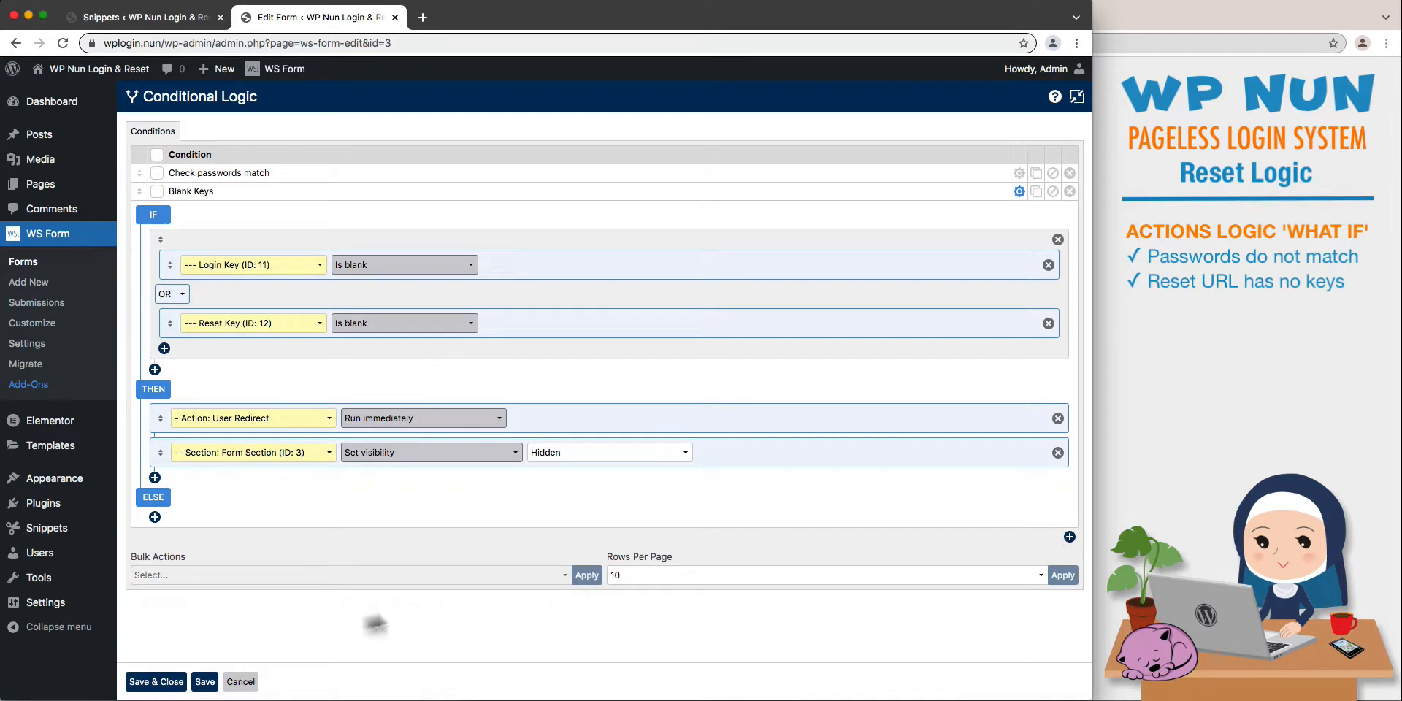
- Save the conditional logic and move the collapsed Blank Keys condition above Check passwords match
{"action": "left_click", "coordinate": [205, 681]}
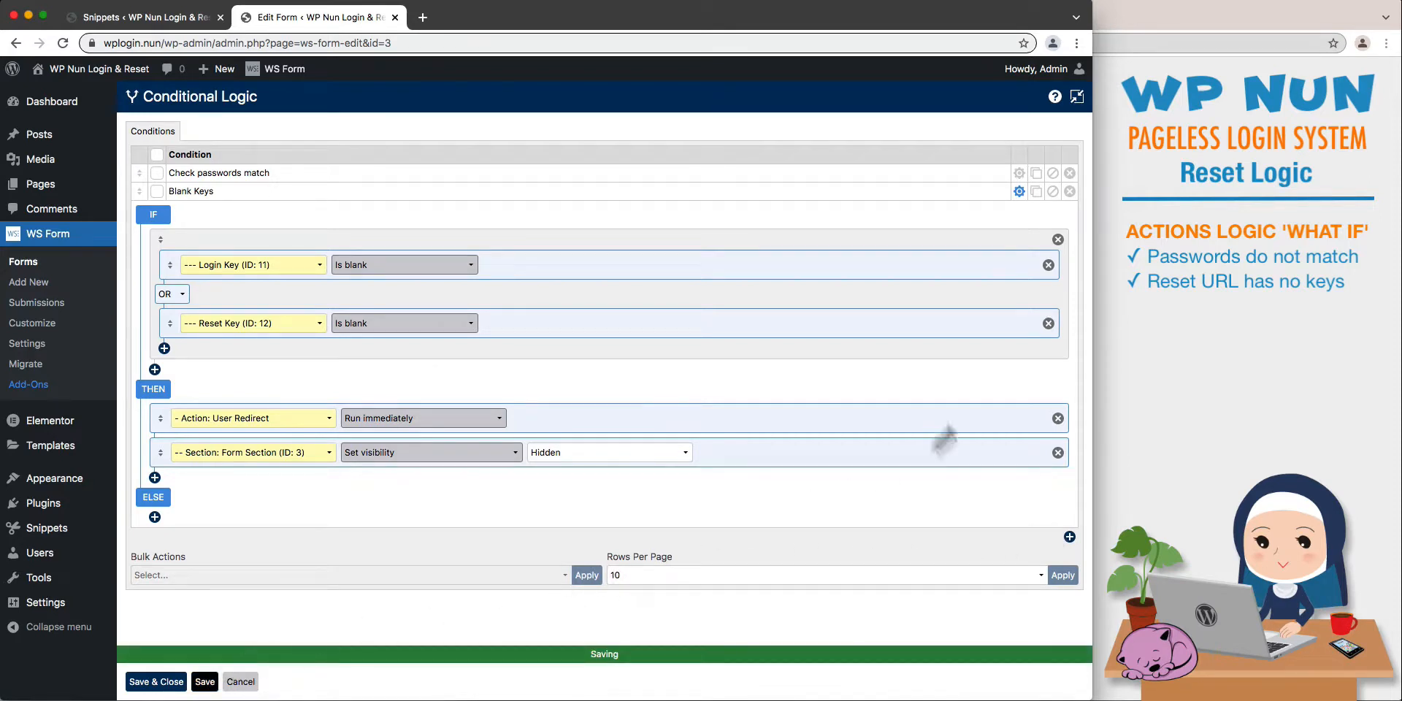
{"action": "left_click", "coordinate": [1019, 191]}
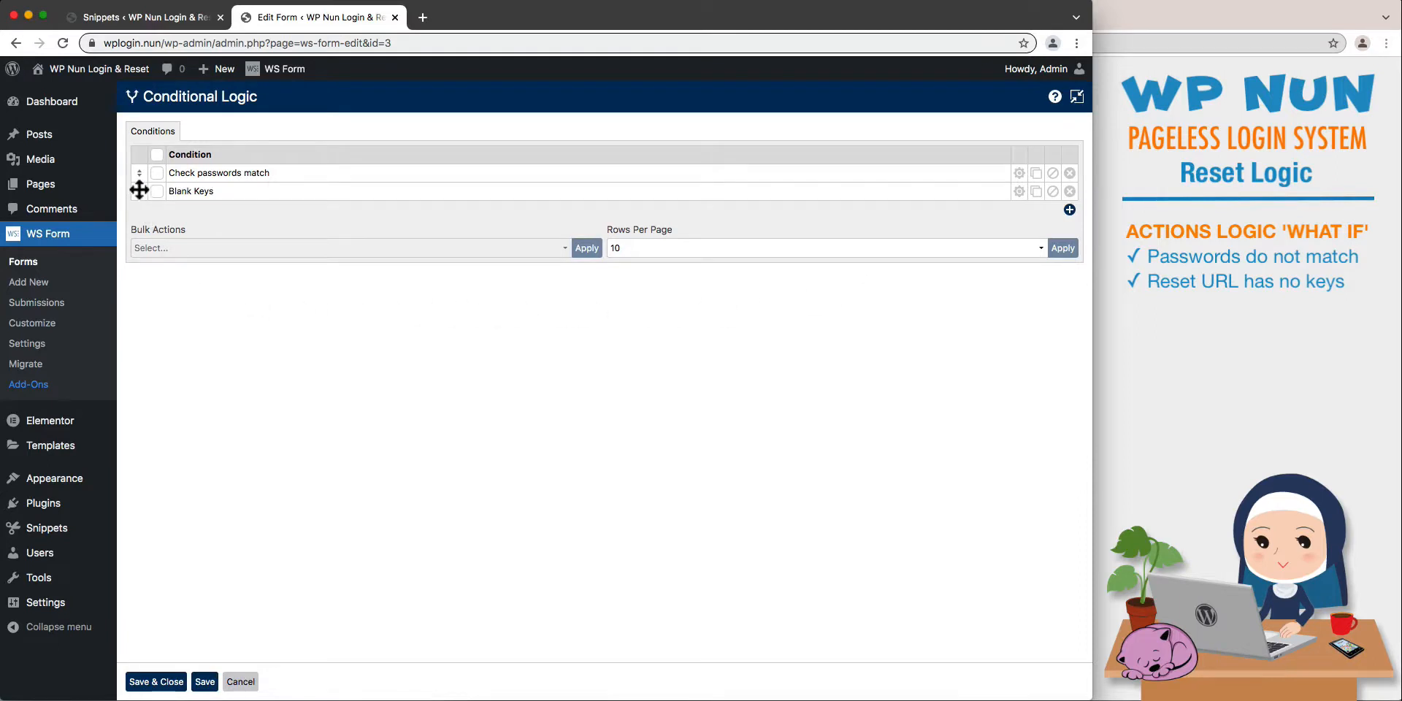
{"action": "left_click_drag", "start_coordinate": [139, 191], "coordinate": [139, 173]}
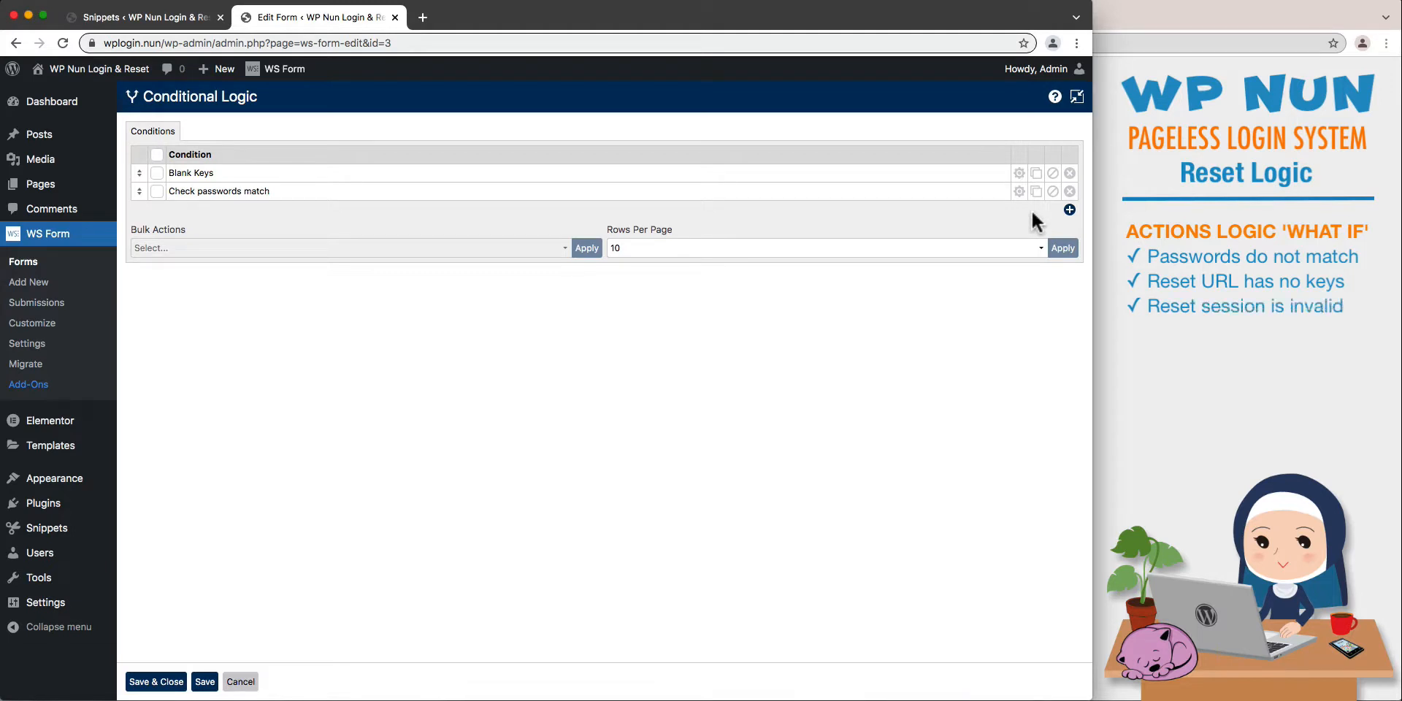
- Add a condition named Invalid Session with an IF rule testing for the Form's Submit error event
{"action": "left_click", "coordinate": [1070, 210]}
{"action": "type", "text": "Inval"}
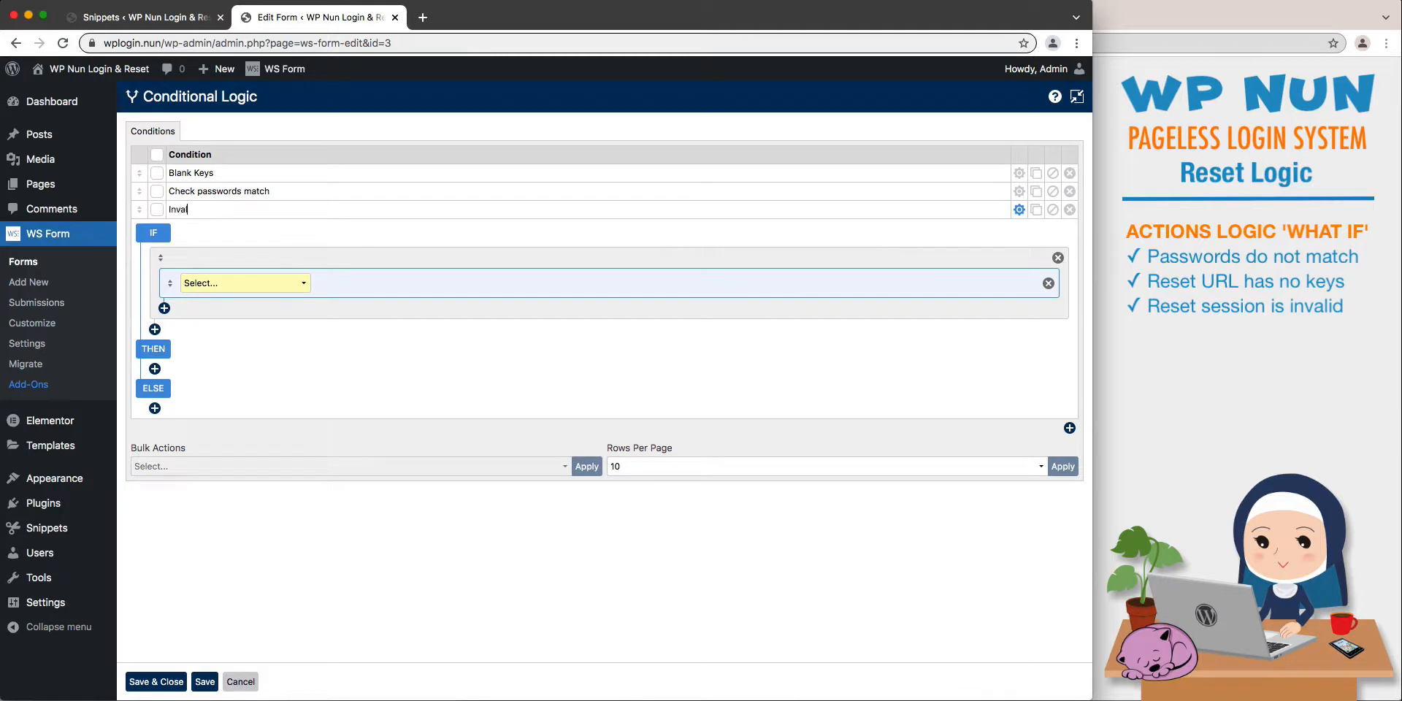
{"action": "type", "text": "id Session"}
{"action": "left_click", "coordinate": [303, 282]}
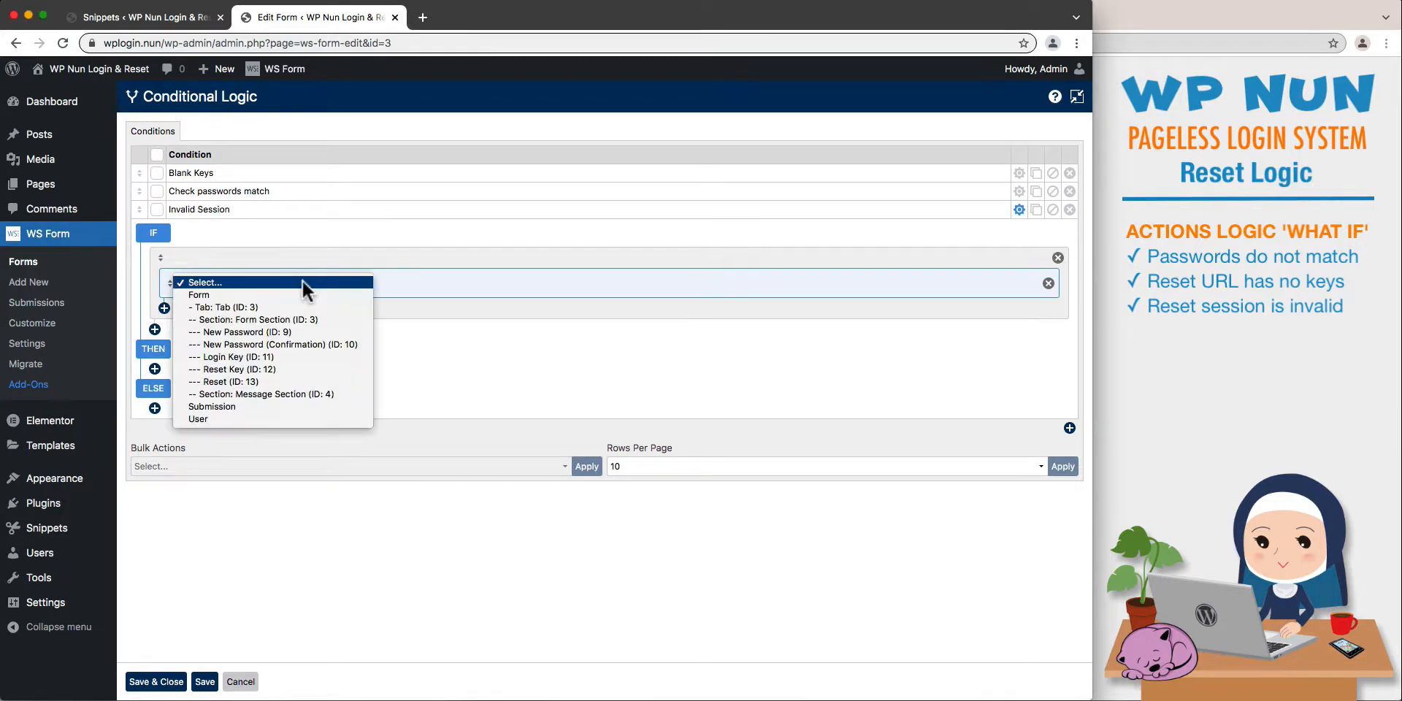
{"action": "left_click", "coordinate": [308, 292]}
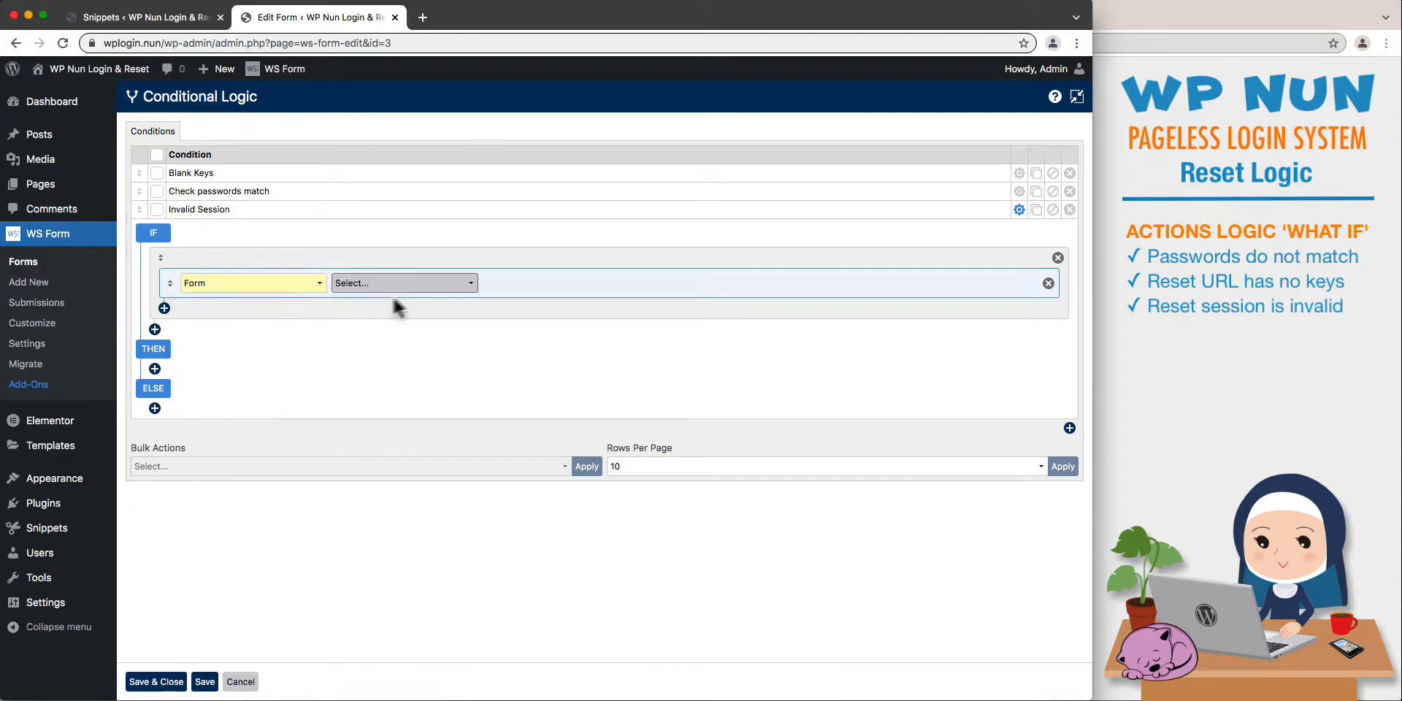
{"action": "left_click", "coordinate": [440, 284]}
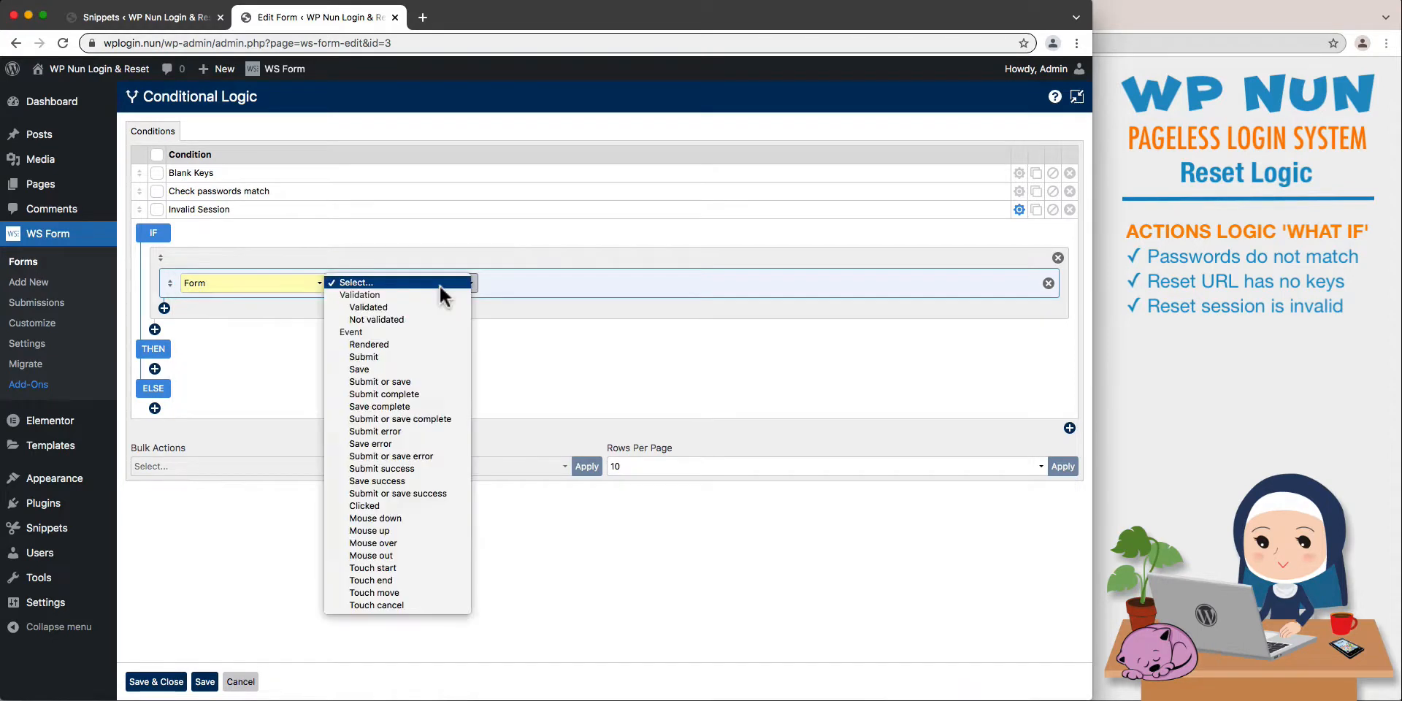
{"action": "left_click", "coordinate": [435, 429]}
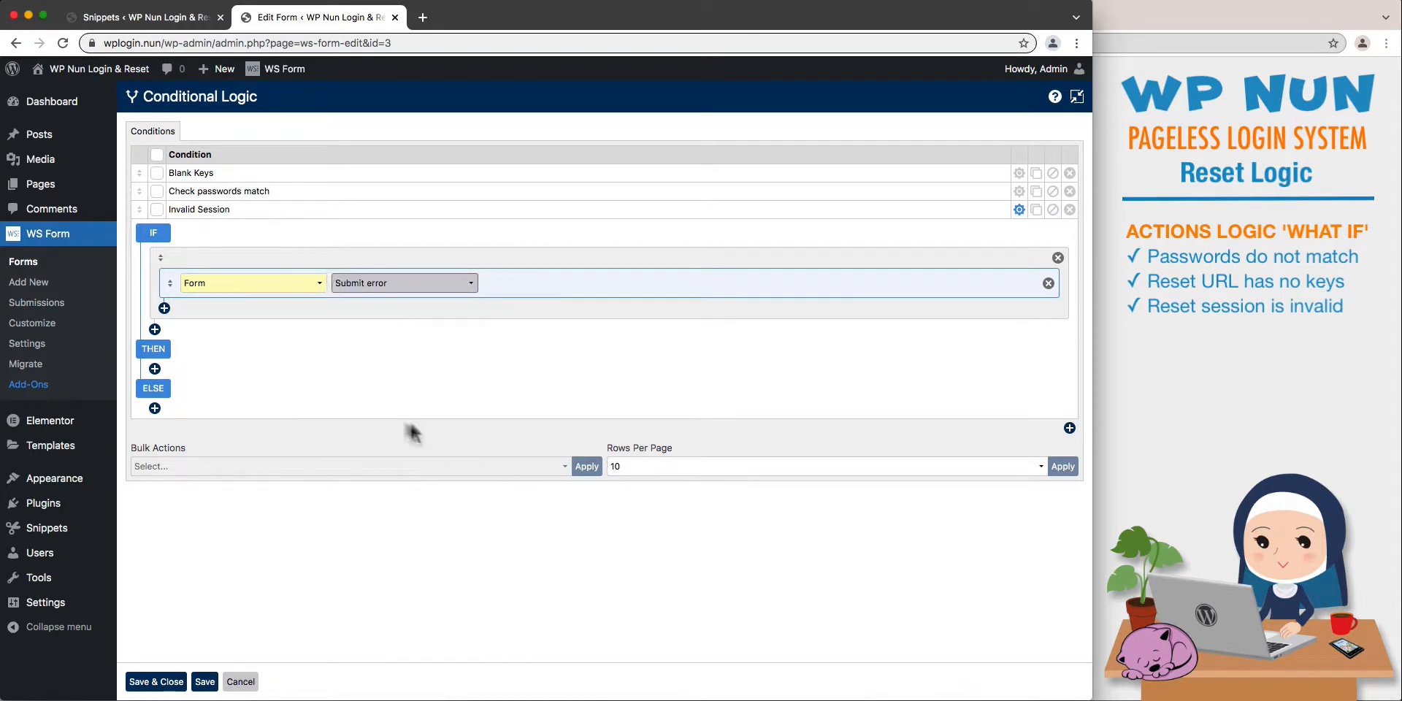
- Add a THEN action to Invalid Session that sets the visibility of Form Section (ID: 3) to Hidden
{"action": "left_click", "coordinate": [155, 368]}
{"action": "left_click", "coordinate": [303, 381]}
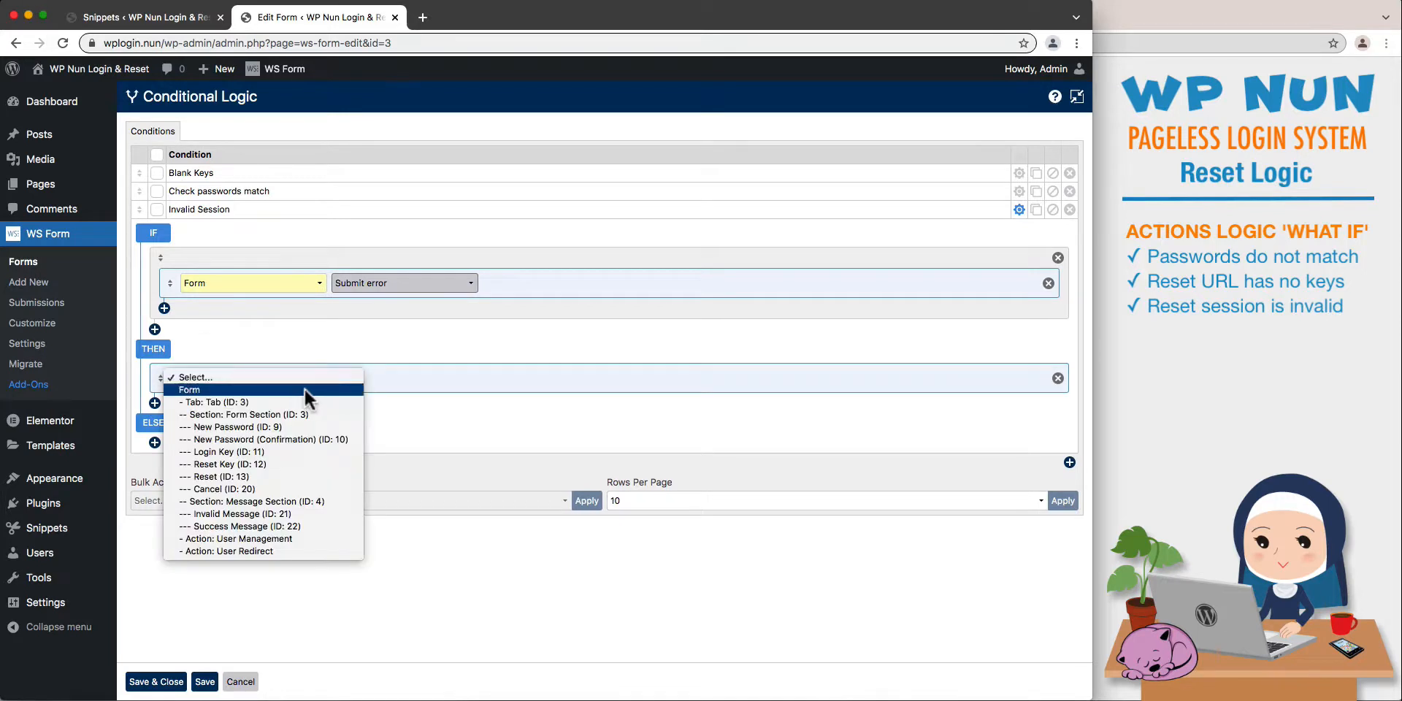
{"action": "left_click", "coordinate": [326, 414]}
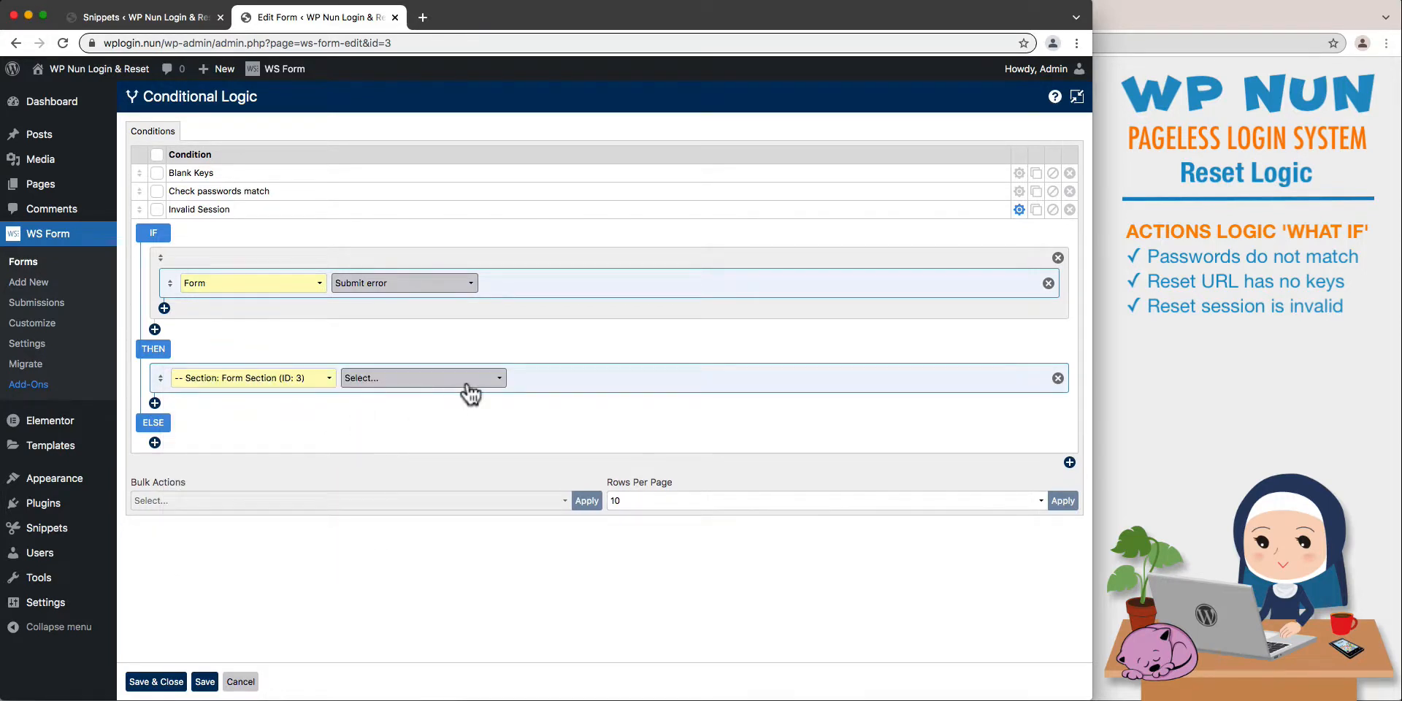
{"action": "left_click", "coordinate": [468, 391]}
{"action": "left_click", "coordinate": [470, 394]}
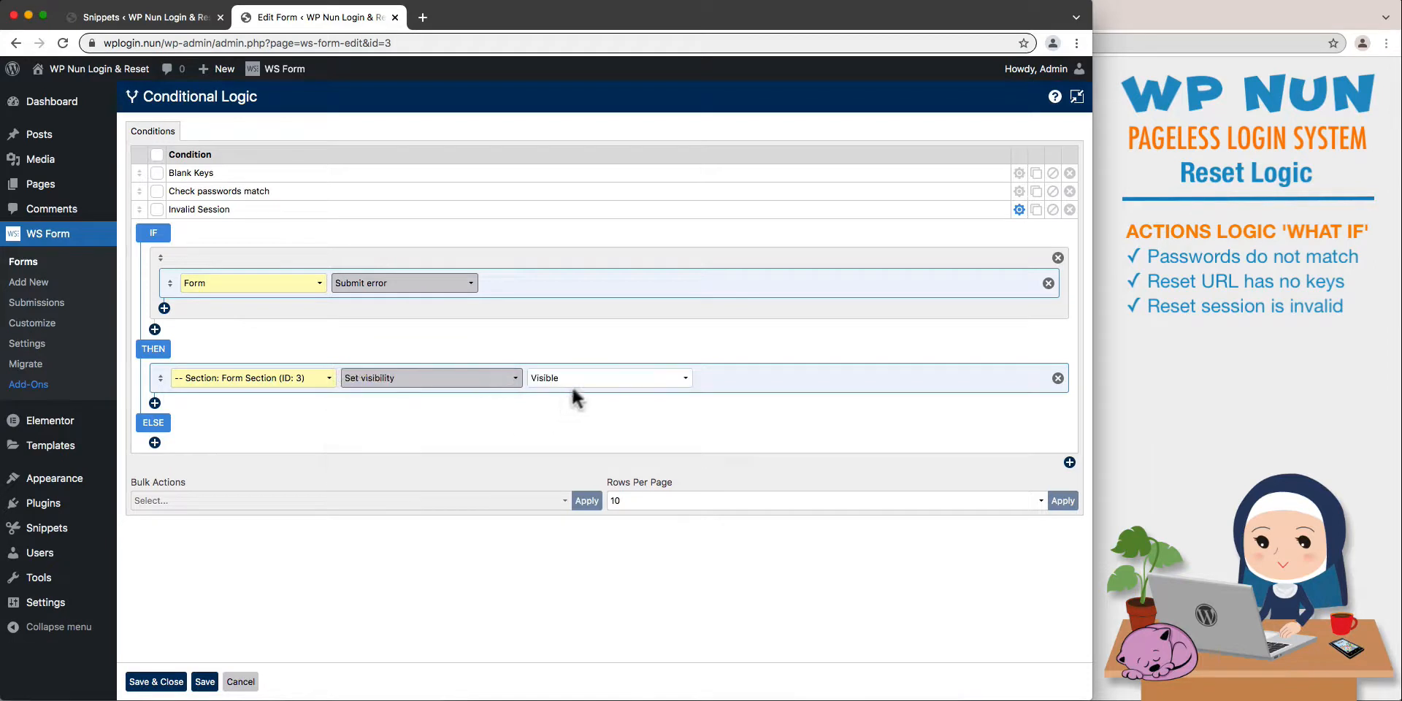
{"action": "left_click", "coordinate": [571, 385]}
{"action": "left_click", "coordinate": [576, 393]}
- Add a second THEN action to Invalid Session that sets the visibility of Invalid Message (ID: 21) to Visible
{"action": "left_click", "coordinate": [154, 404]}
{"action": "left_click", "coordinate": [285, 412]}
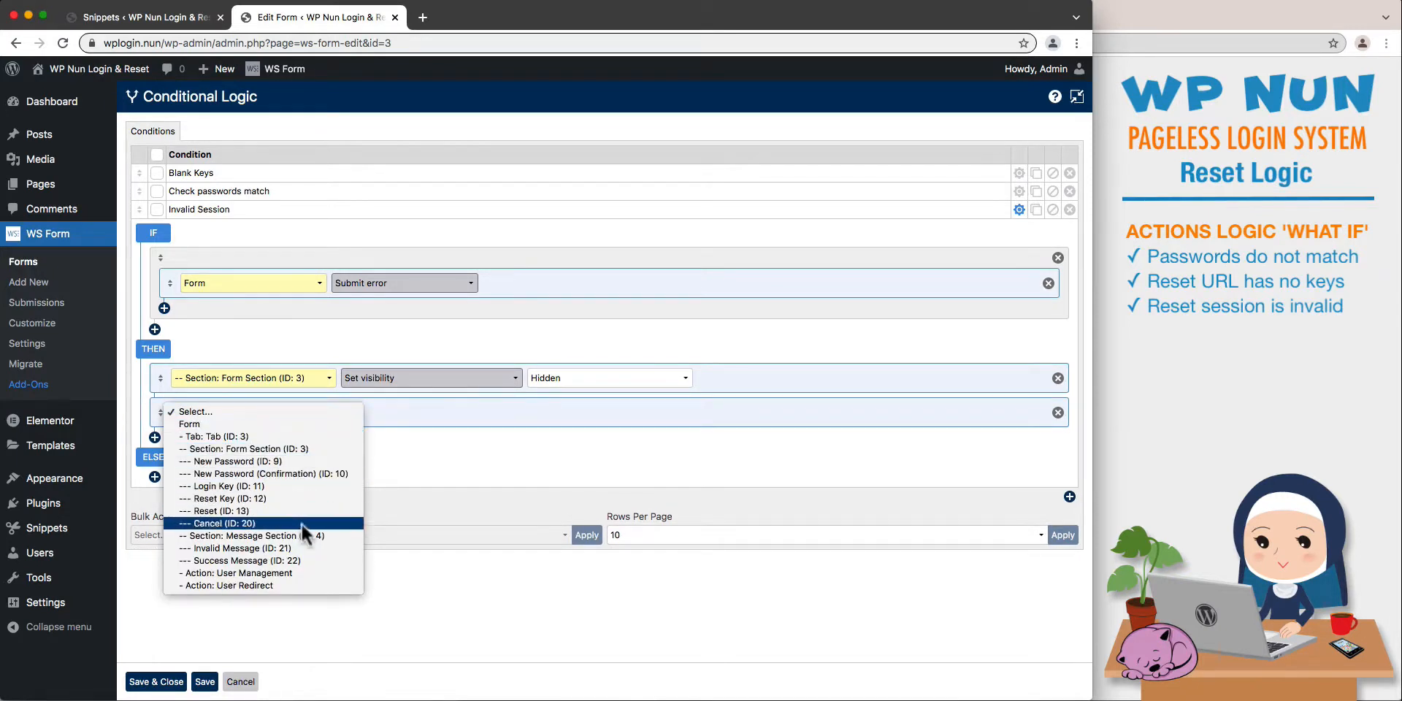
{"action": "left_click", "coordinate": [305, 547]}
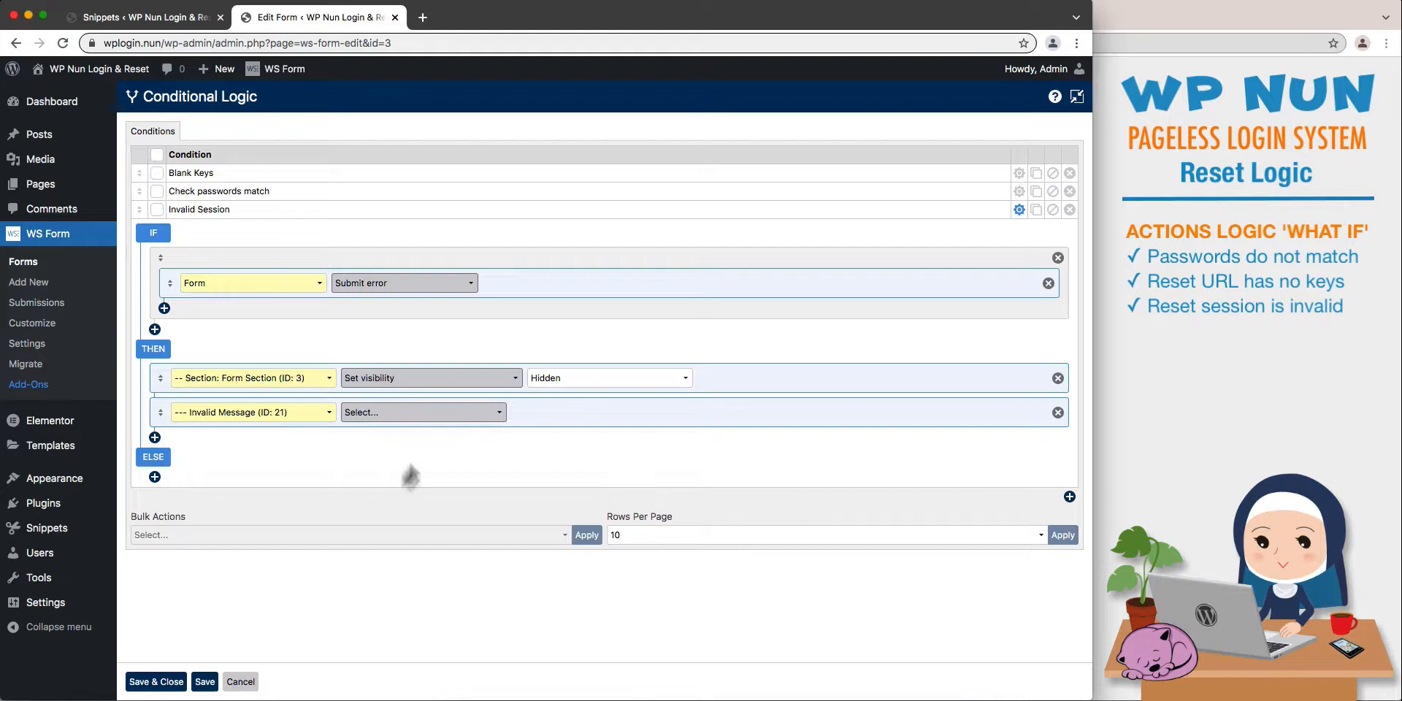
{"action": "left_click", "coordinate": [428, 415]}
{"action": "left_click", "coordinate": [428, 422]}
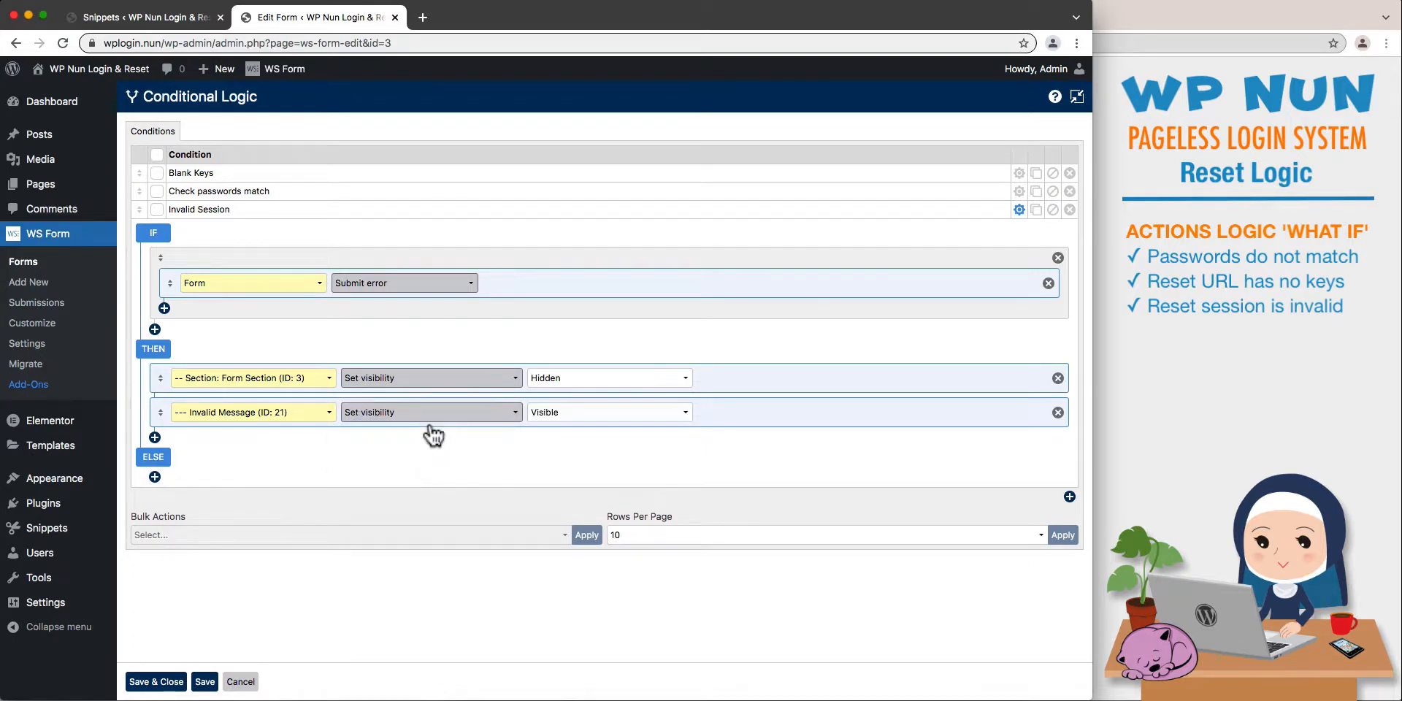
- Save the conditional logic and move the collapsed Invalid Session condition above Check passwords match
{"action": "left_click", "coordinate": [209, 682]}
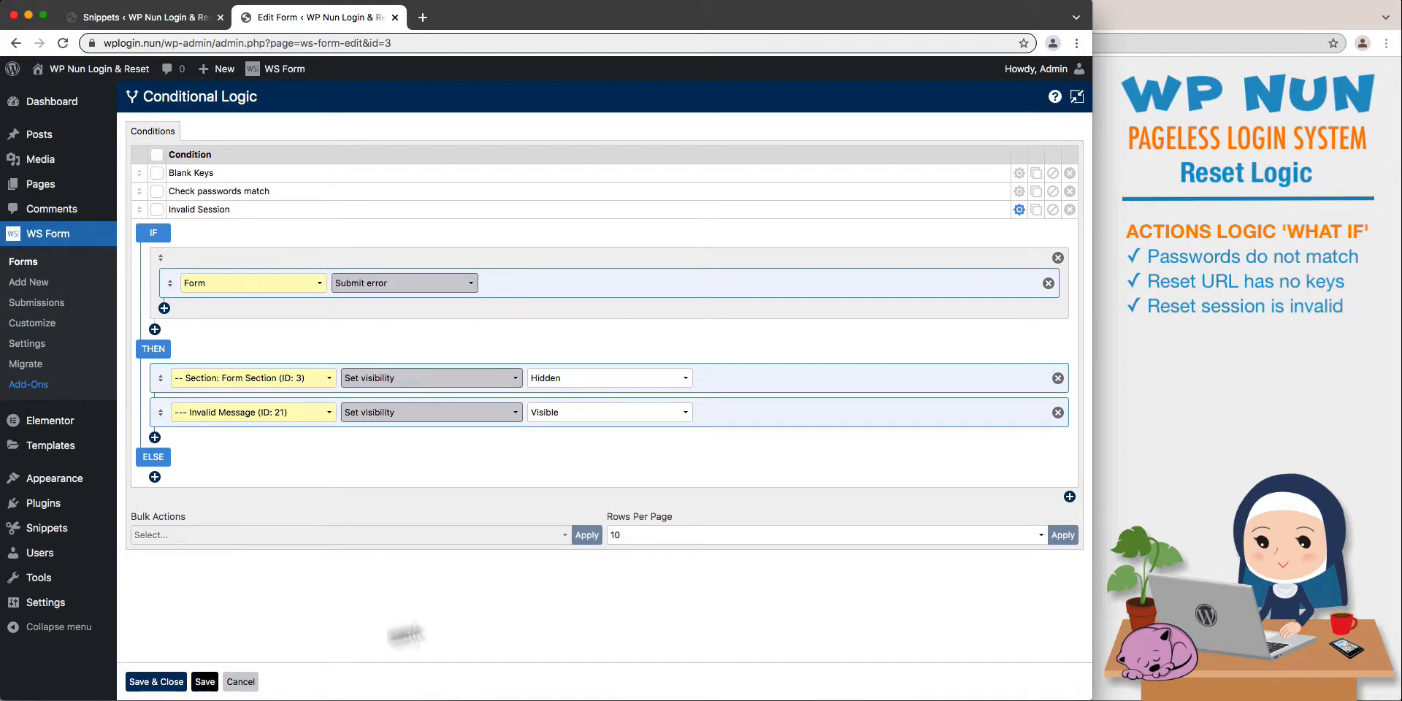
{"action": "left_click", "coordinate": [1017, 212]}
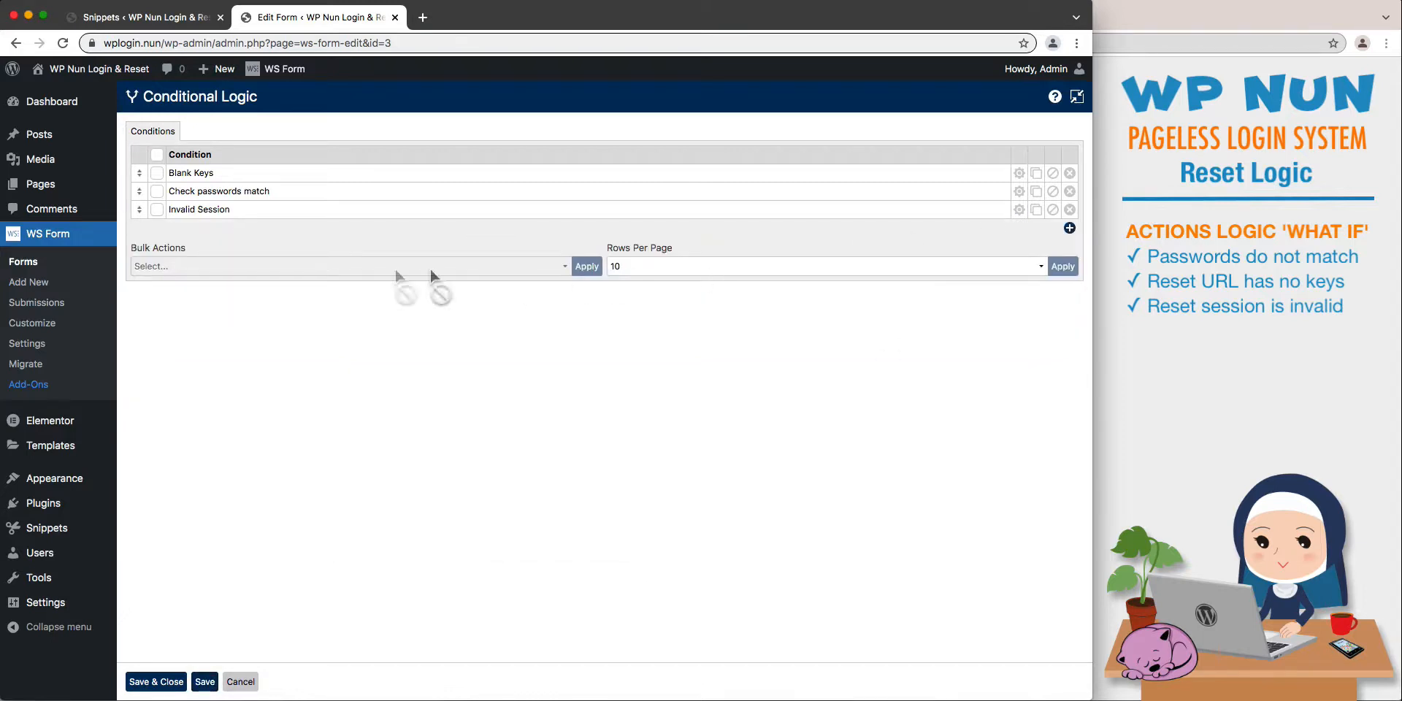
{"action": "left_click_drag", "start_coordinate": [139, 218], "coordinate": [141, 193]}
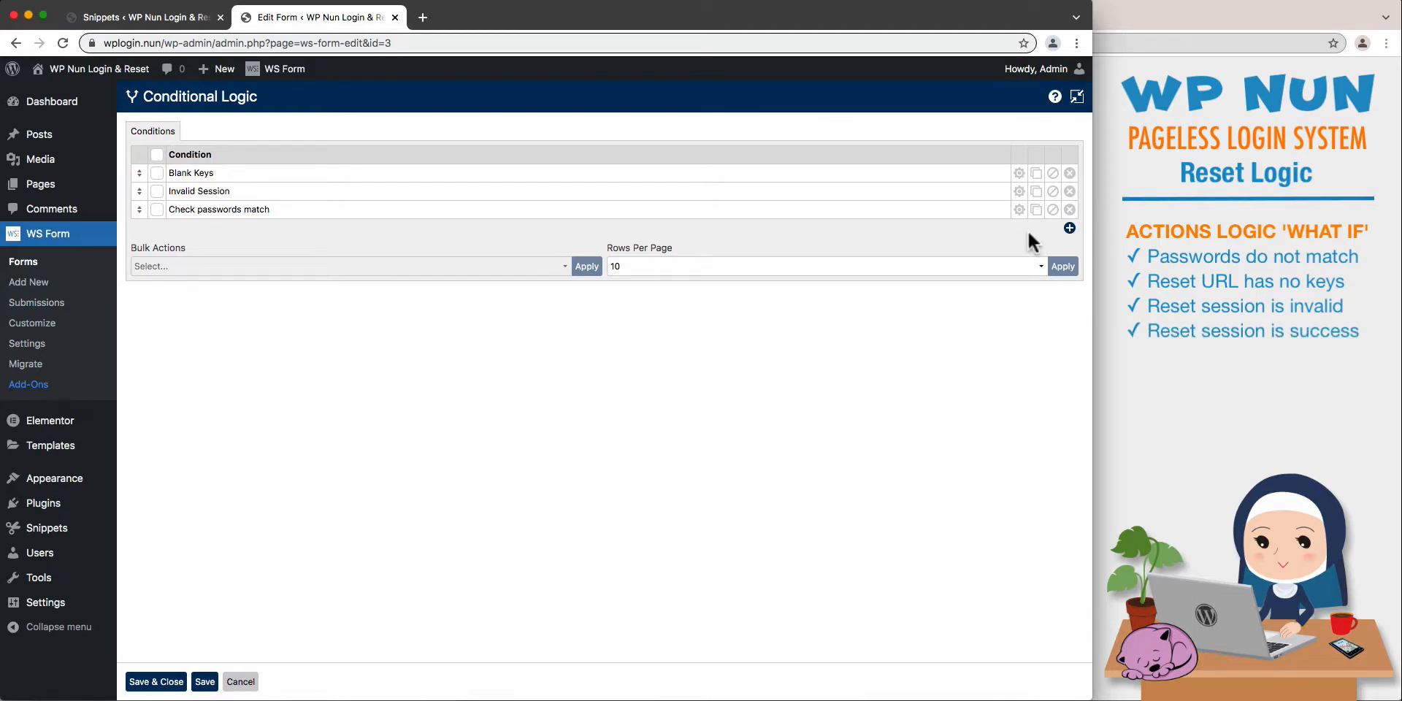
- Add a condition named Reset Success with an IF rule testing for the Form's Submit success event
{"action": "left_click", "coordinate": [1069, 228]}
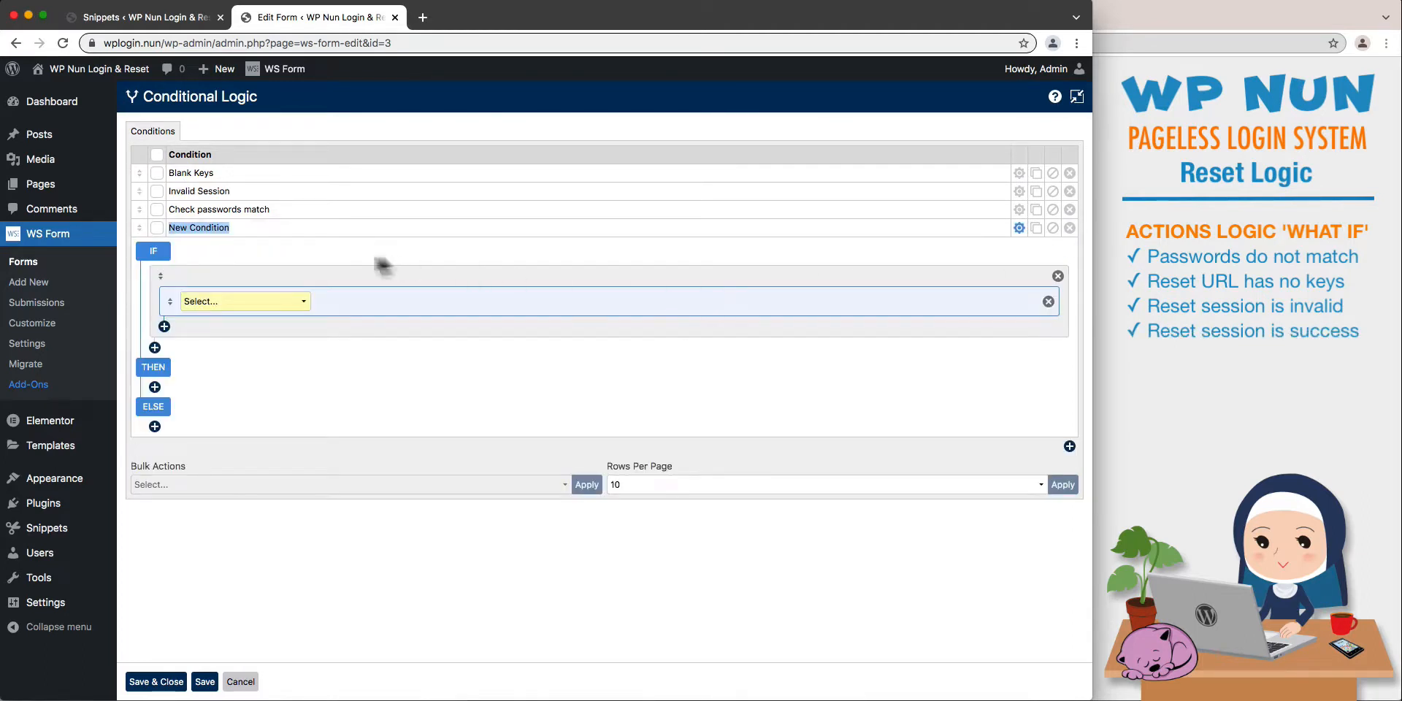
{"action": "type", "text": "Reset Success"}
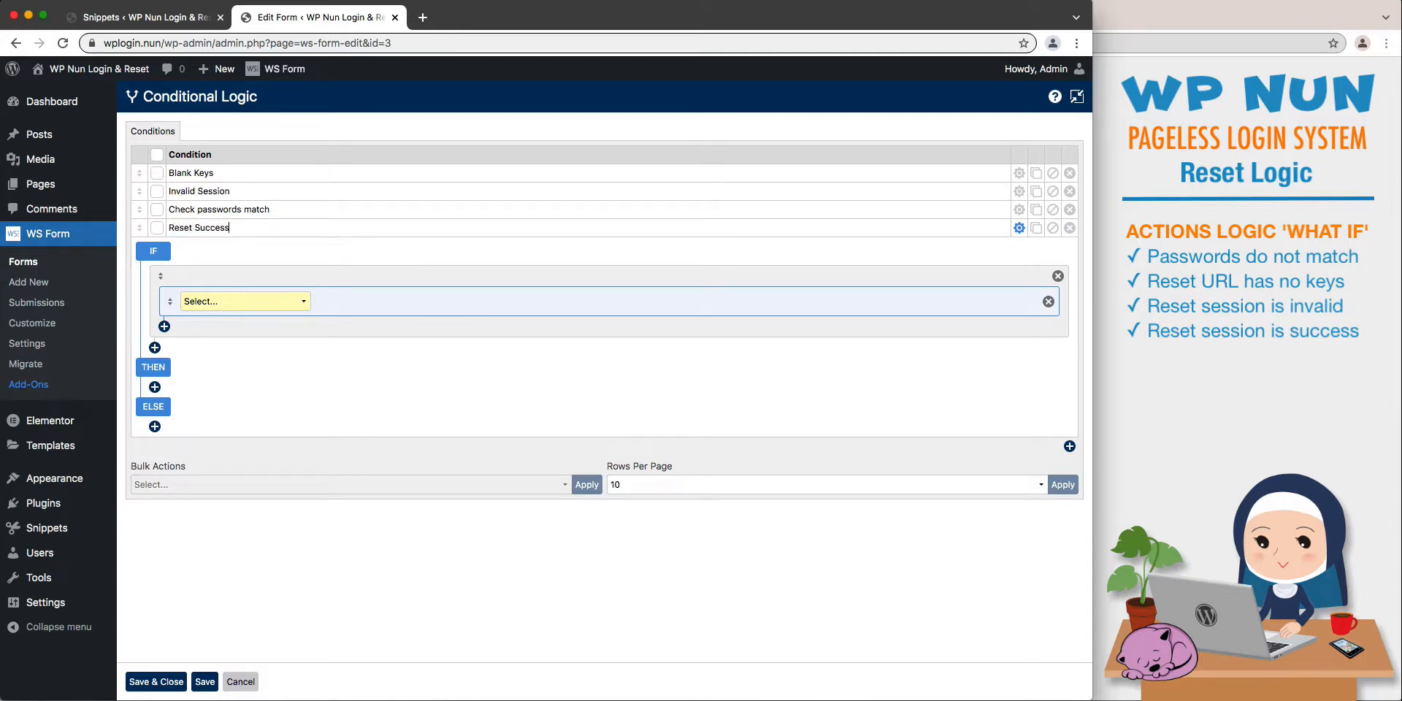
{"action": "left_click", "coordinate": [303, 299]}
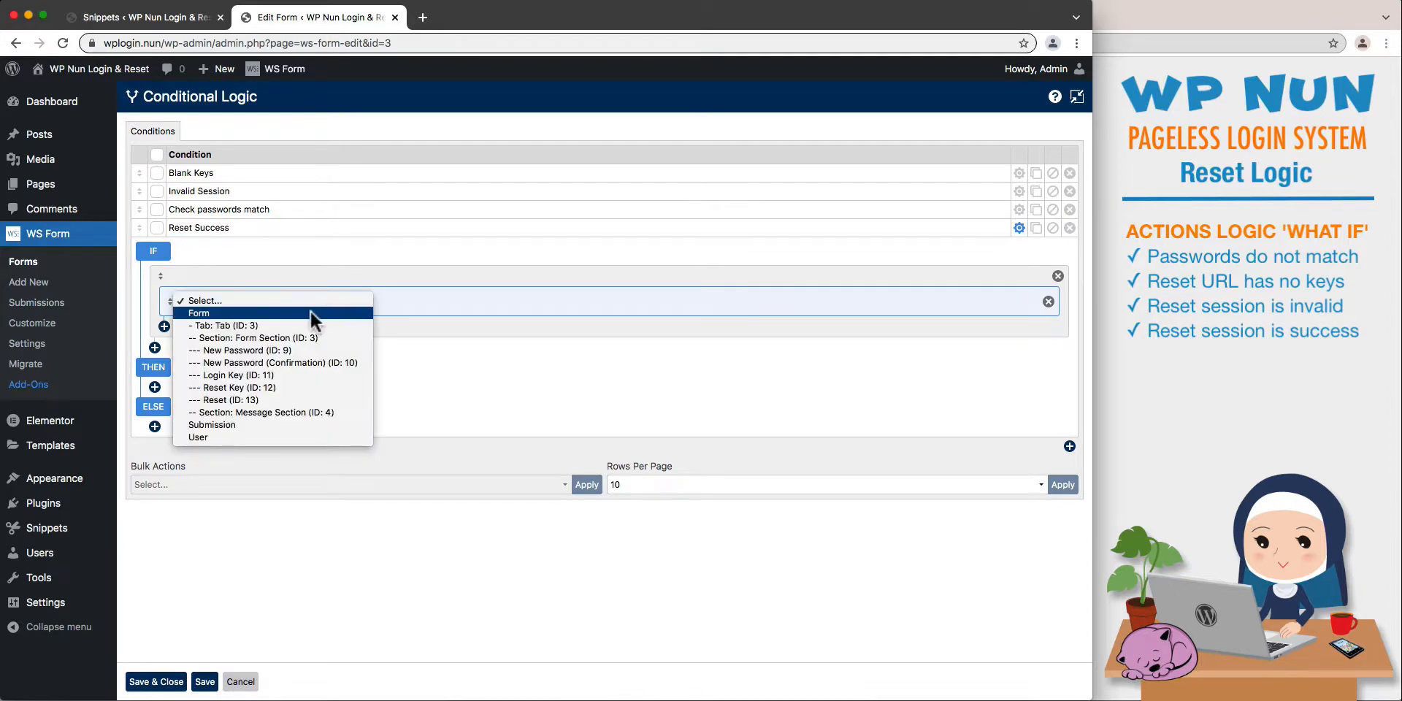
{"action": "left_click", "coordinate": [310, 310]}
{"action": "left_click", "coordinate": [449, 302]}
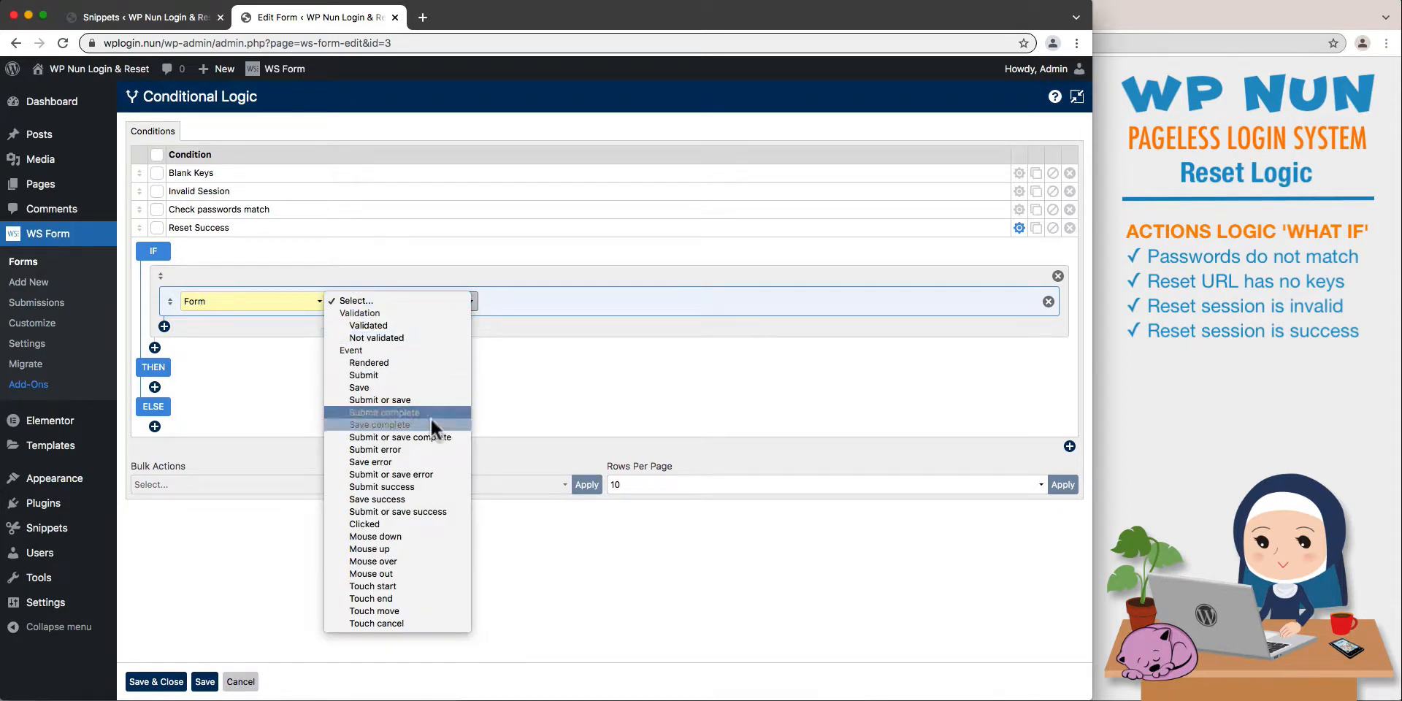
{"action": "left_click", "coordinate": [430, 487]}
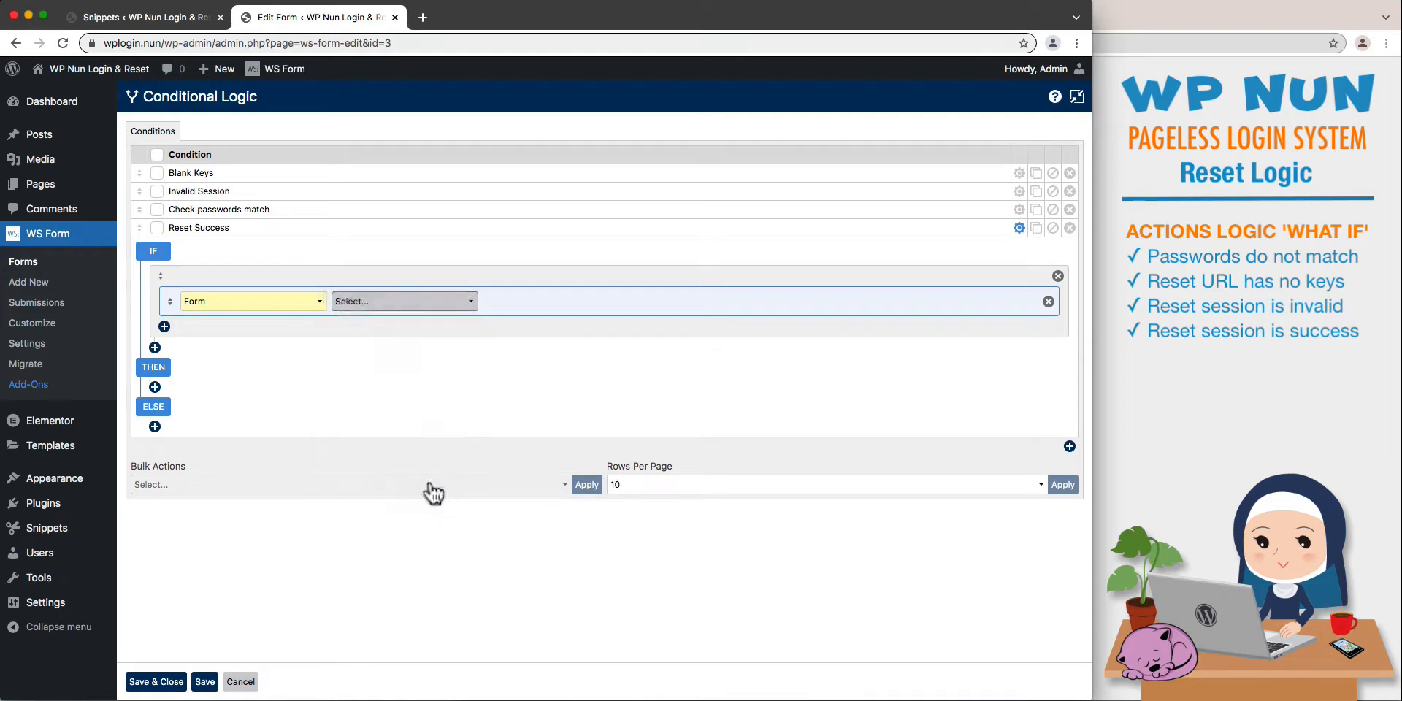
- Add a THEN action to Reset Success that sets the visibility of Form Section (ID: 3) to Hidden
{"action": "left_click", "coordinate": [154, 387]}
{"action": "left_click", "coordinate": [290, 396]}
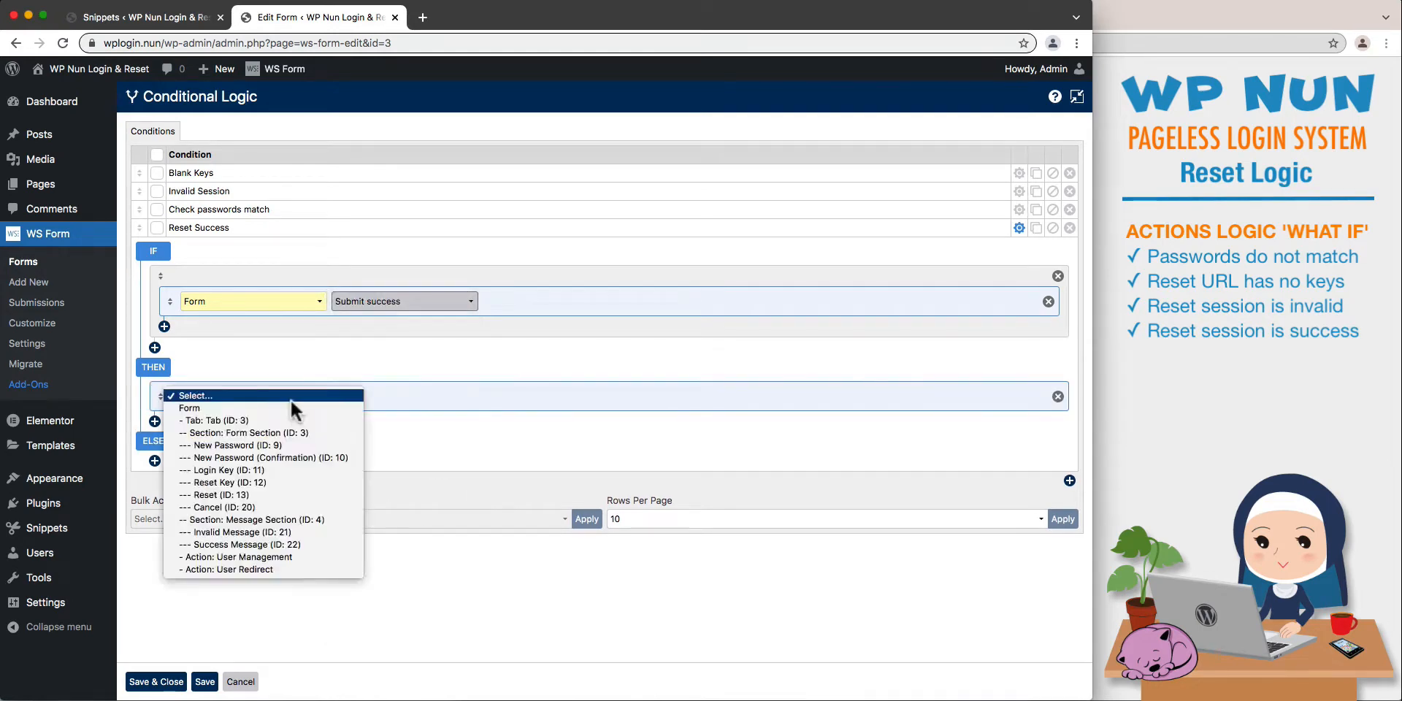
{"action": "left_click", "coordinate": [314, 432]}
{"action": "left_click", "coordinate": [501, 400]}
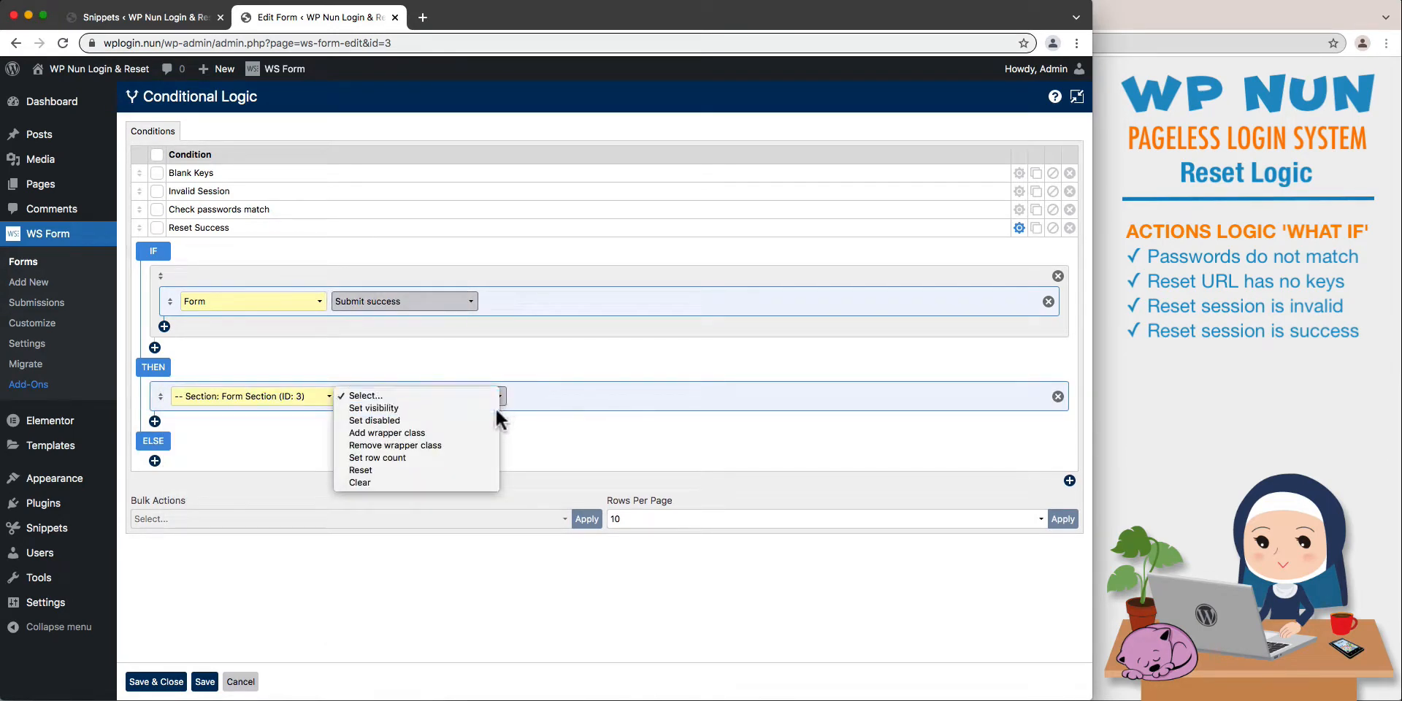
{"action": "left_click", "coordinate": [495, 407]}
{"action": "left_click", "coordinate": [574, 408]}
{"action": "left_click", "coordinate": [566, 406]}
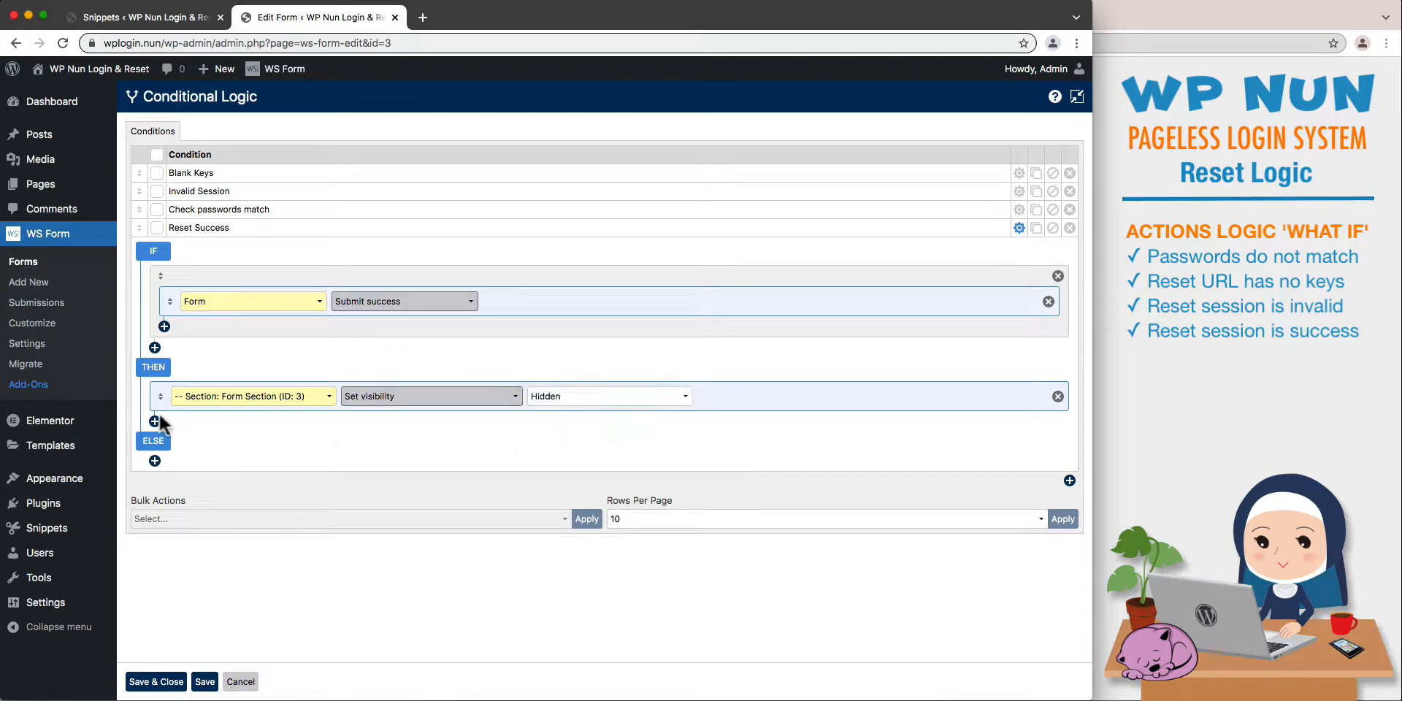
- Add a second THEN action setting the visibility of Success Message (ID: 22) to Visible, and save and close the conditional logic
{"action": "left_click", "coordinate": [155, 422]}
{"action": "left_click", "coordinate": [295, 432]}
{"action": "left_click", "coordinate": [314, 568]}
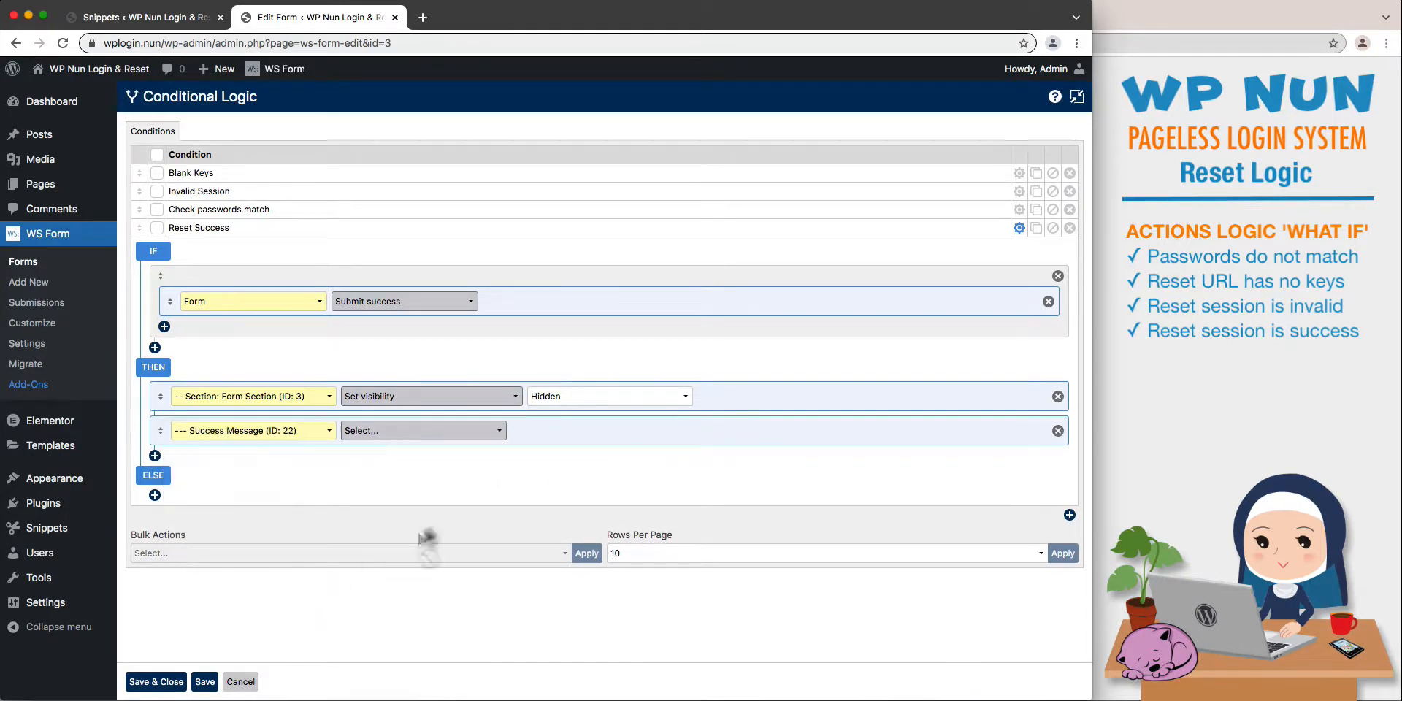
{"action": "left_click", "coordinate": [463, 431]}
{"action": "left_click", "coordinate": [465, 443]}
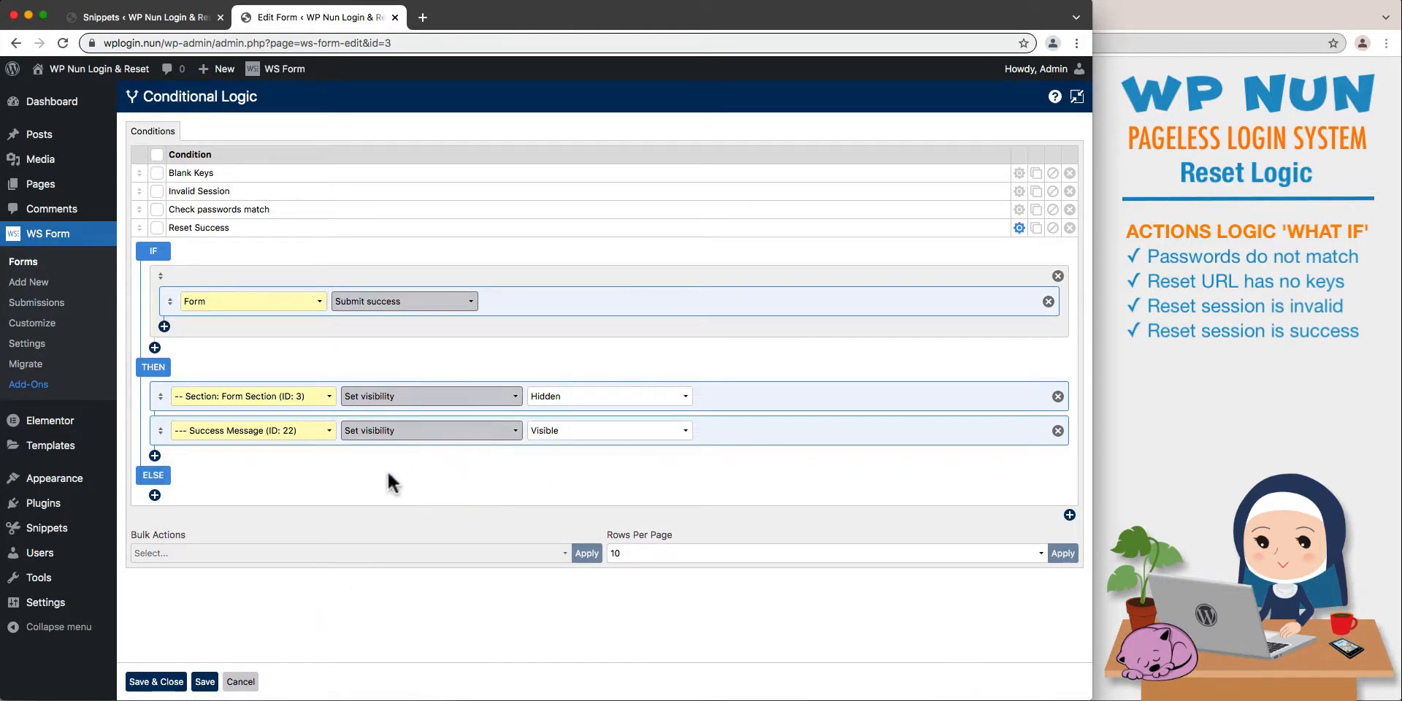
{"action": "left_click", "coordinate": [154, 681]}
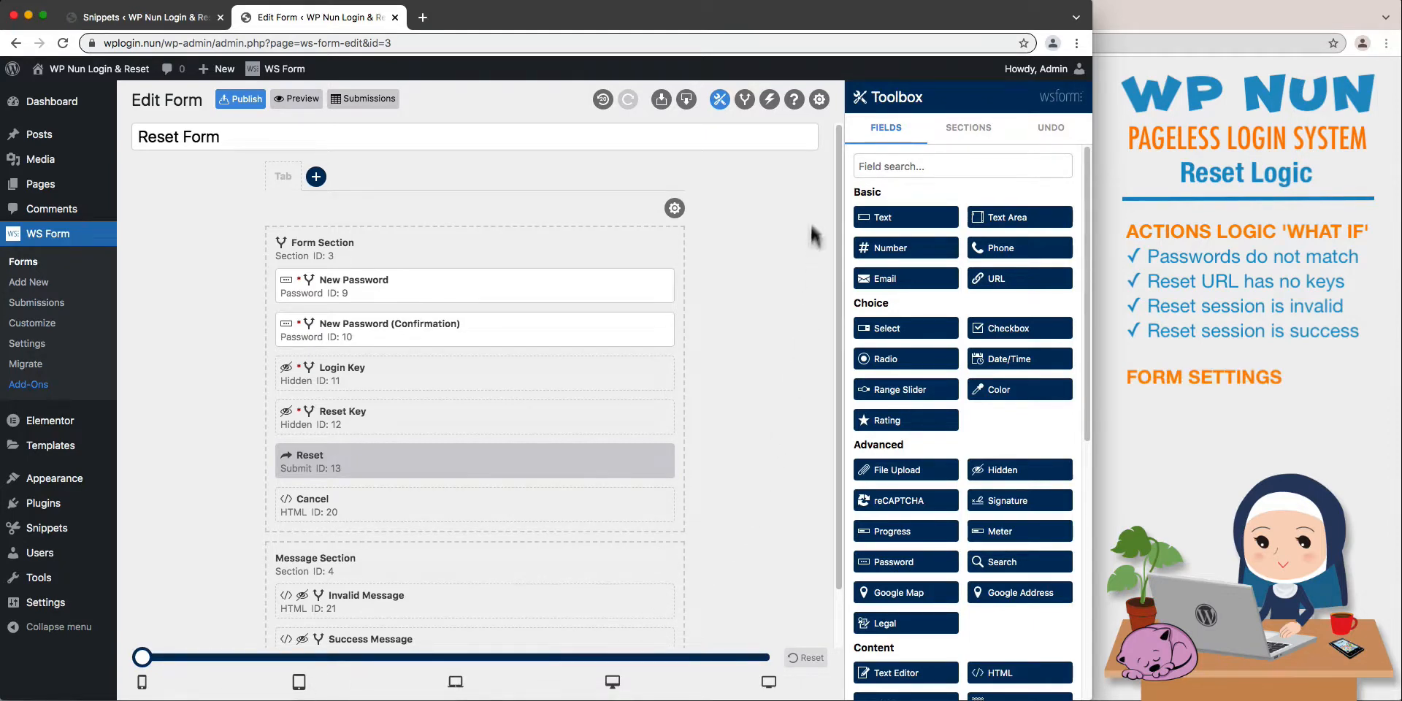
- In the form settings, enable Form Submit On Enter, disable Show Server Side Error Messages, and save and close the settings
{"action": "left_click", "coordinate": [818, 100]}
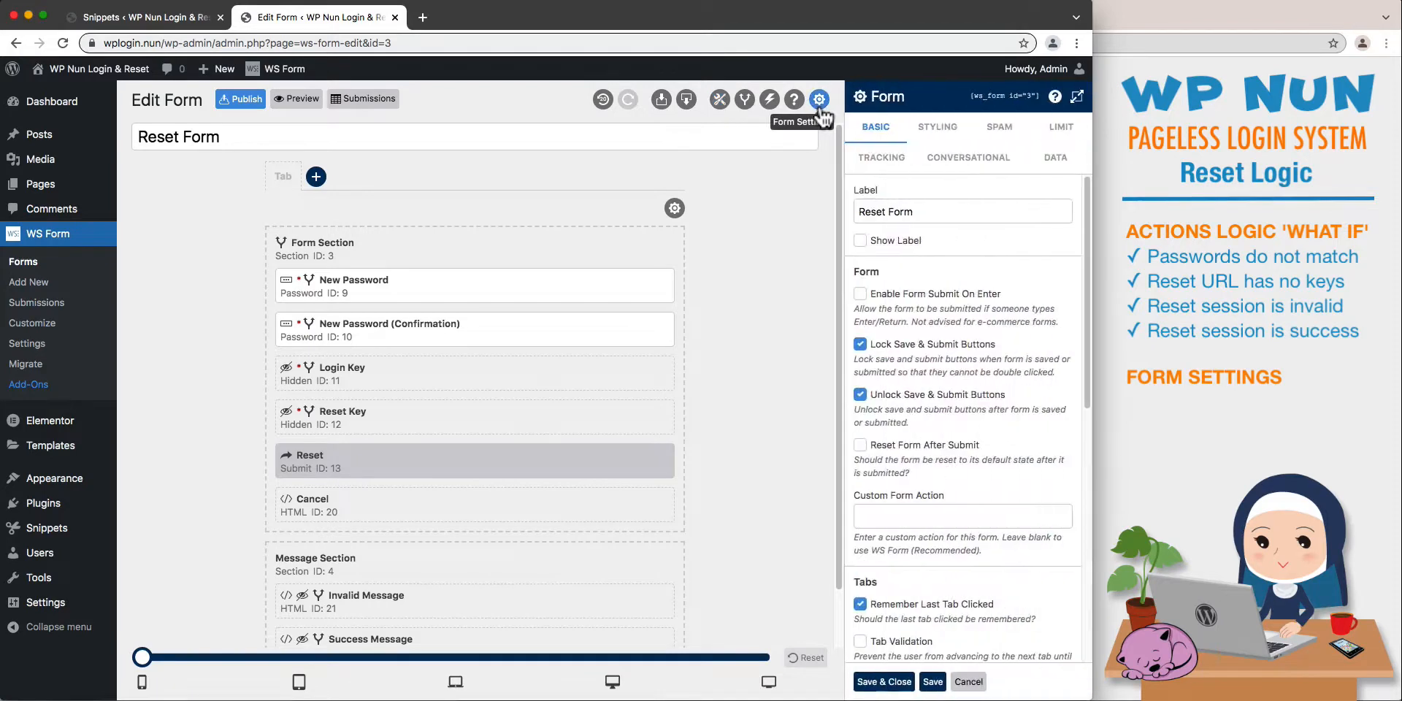
{"action": "left_click", "coordinate": [962, 294]}
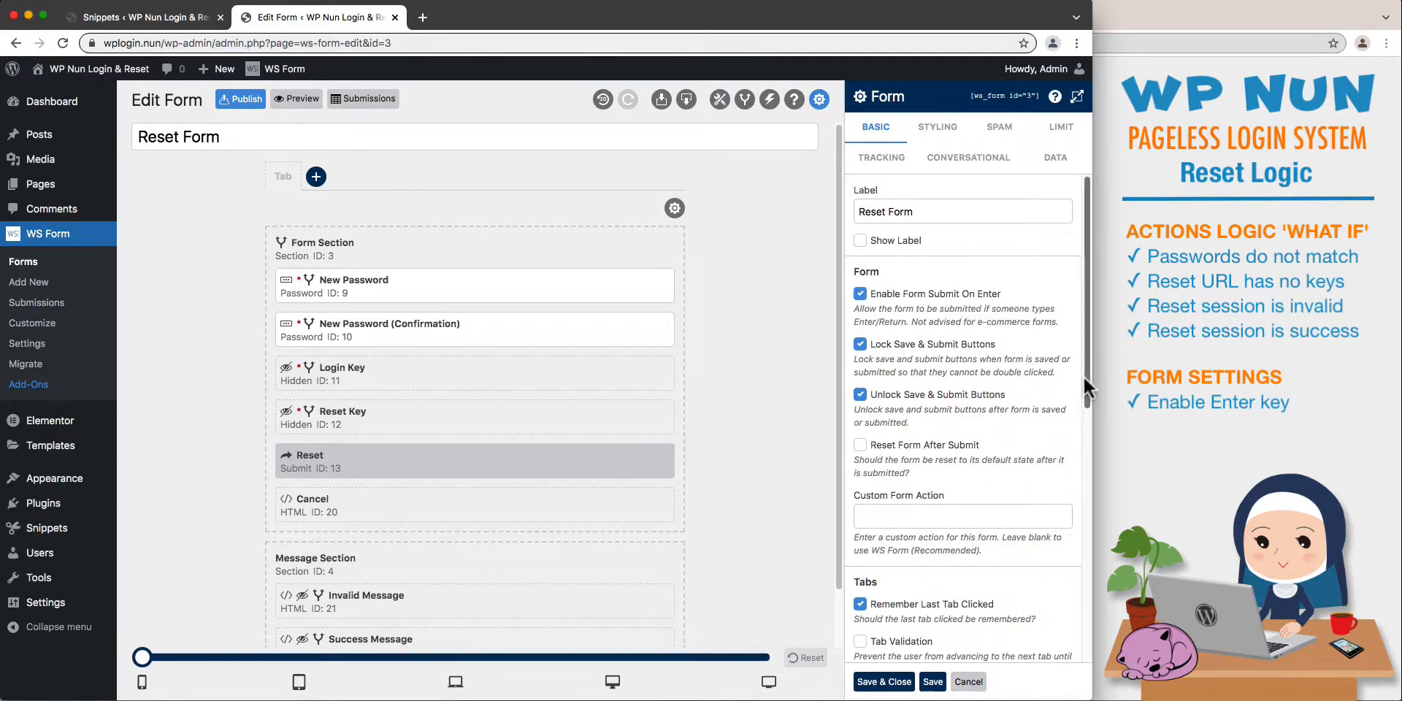
{"action": "left_click_drag", "start_coordinate": [1083, 375], "coordinate": [1073, 531]}
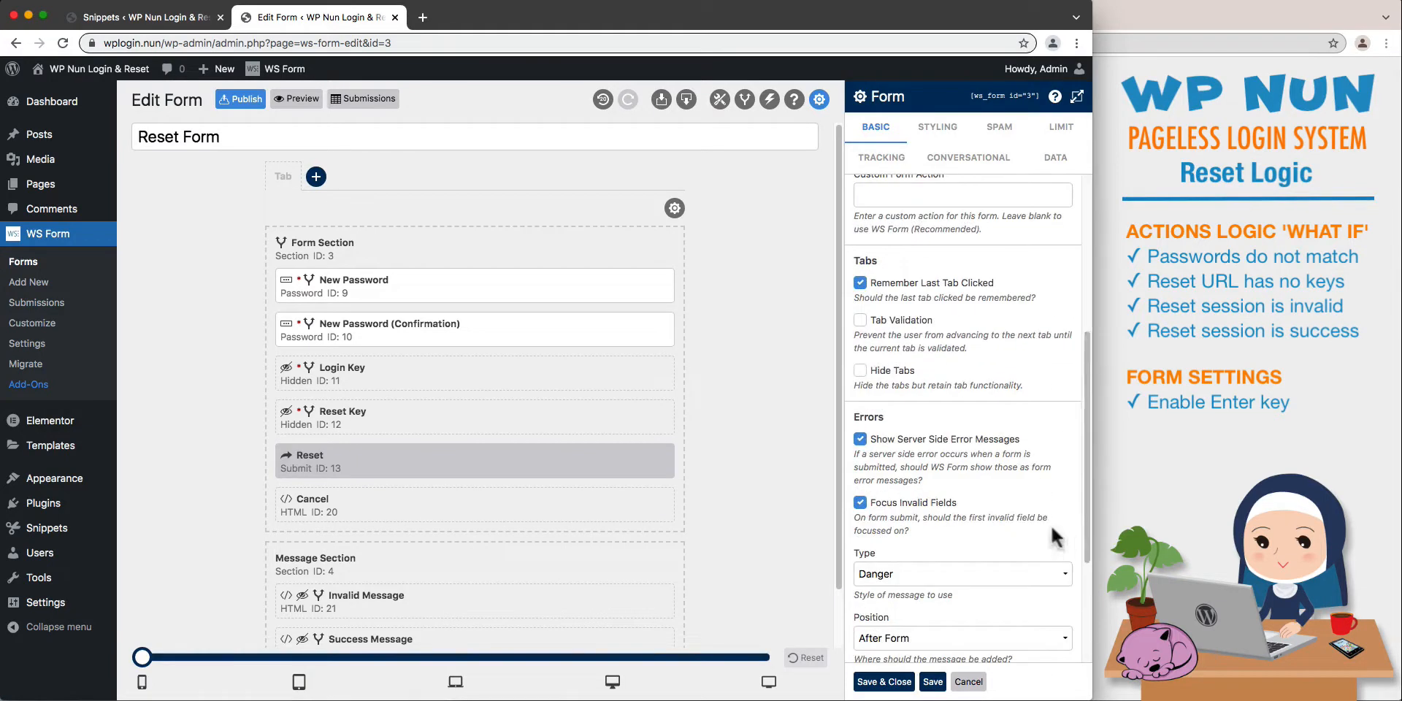
{"action": "left_click", "coordinate": [958, 436]}
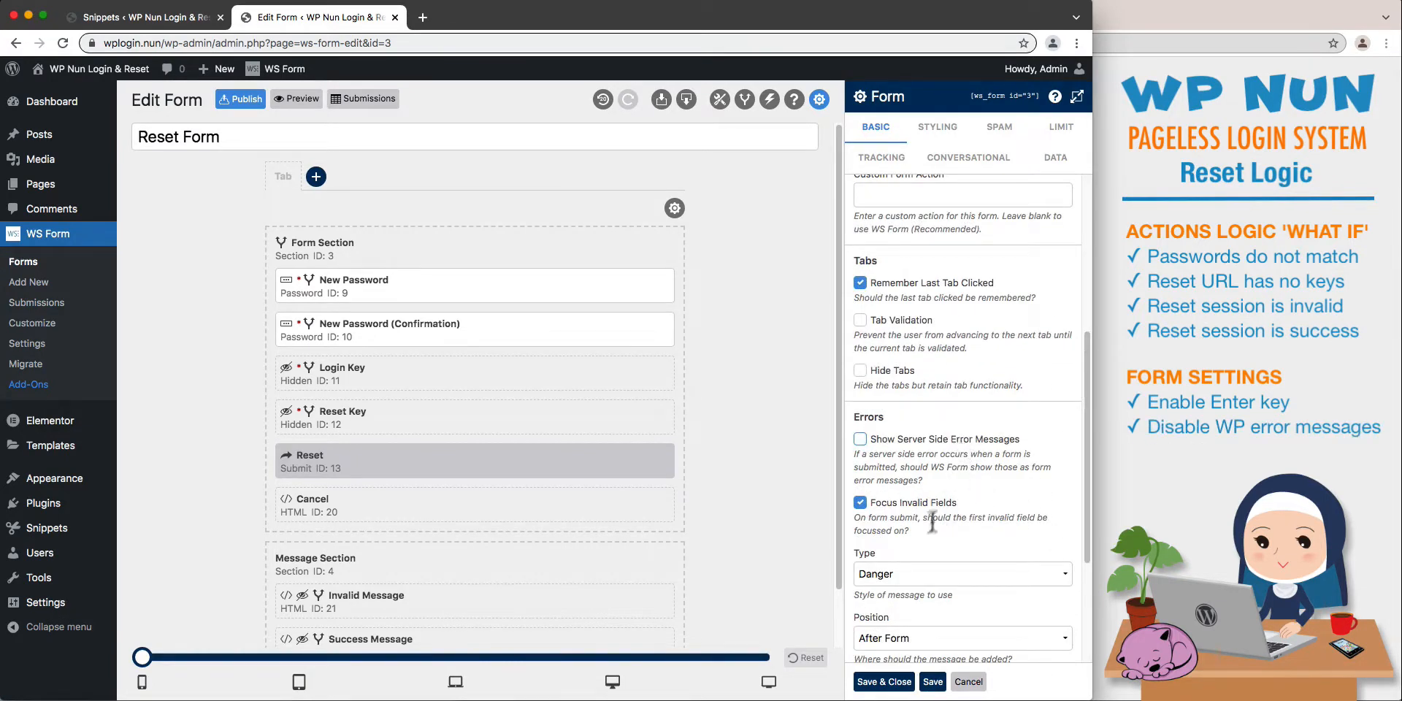
{"action": "left_click", "coordinate": [885, 682]}
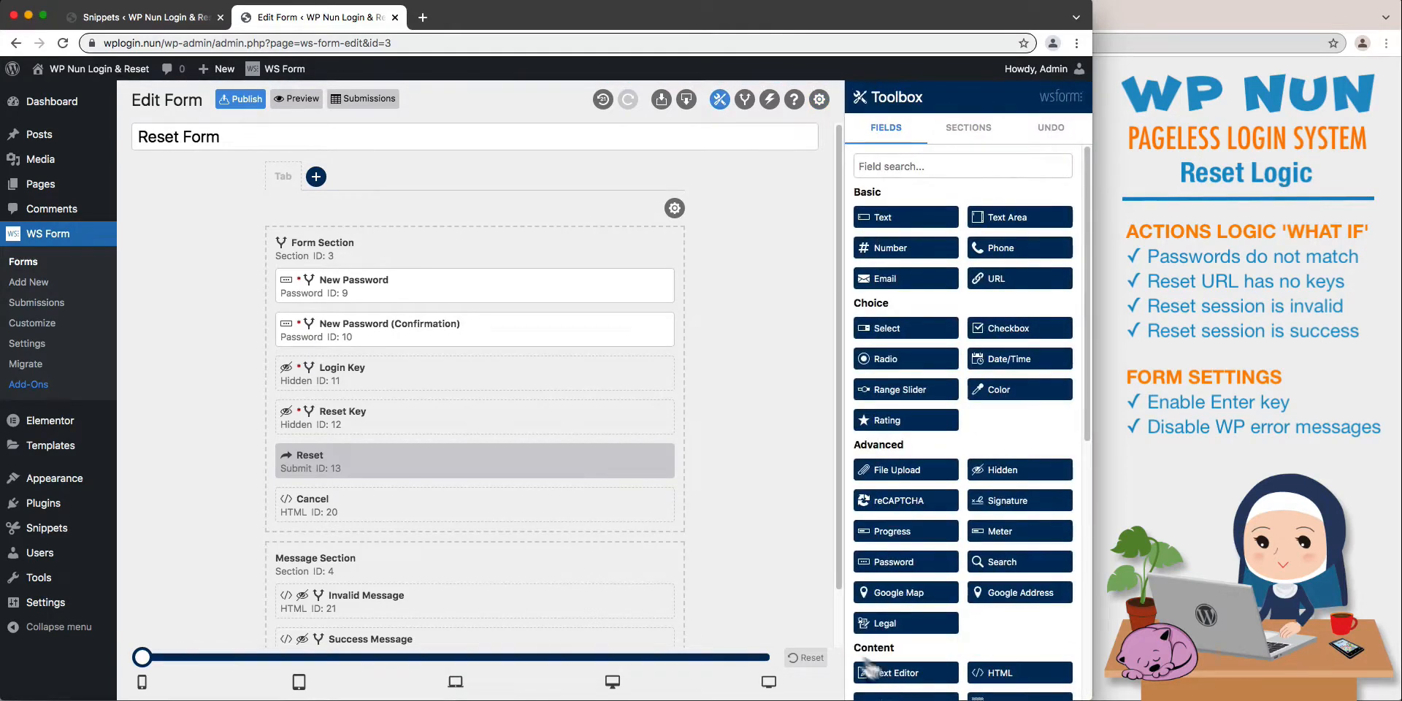
- Publish the Reset Form, open its preview, and close the preview to return to the form editor
{"action": "left_click", "coordinate": [248, 101]}
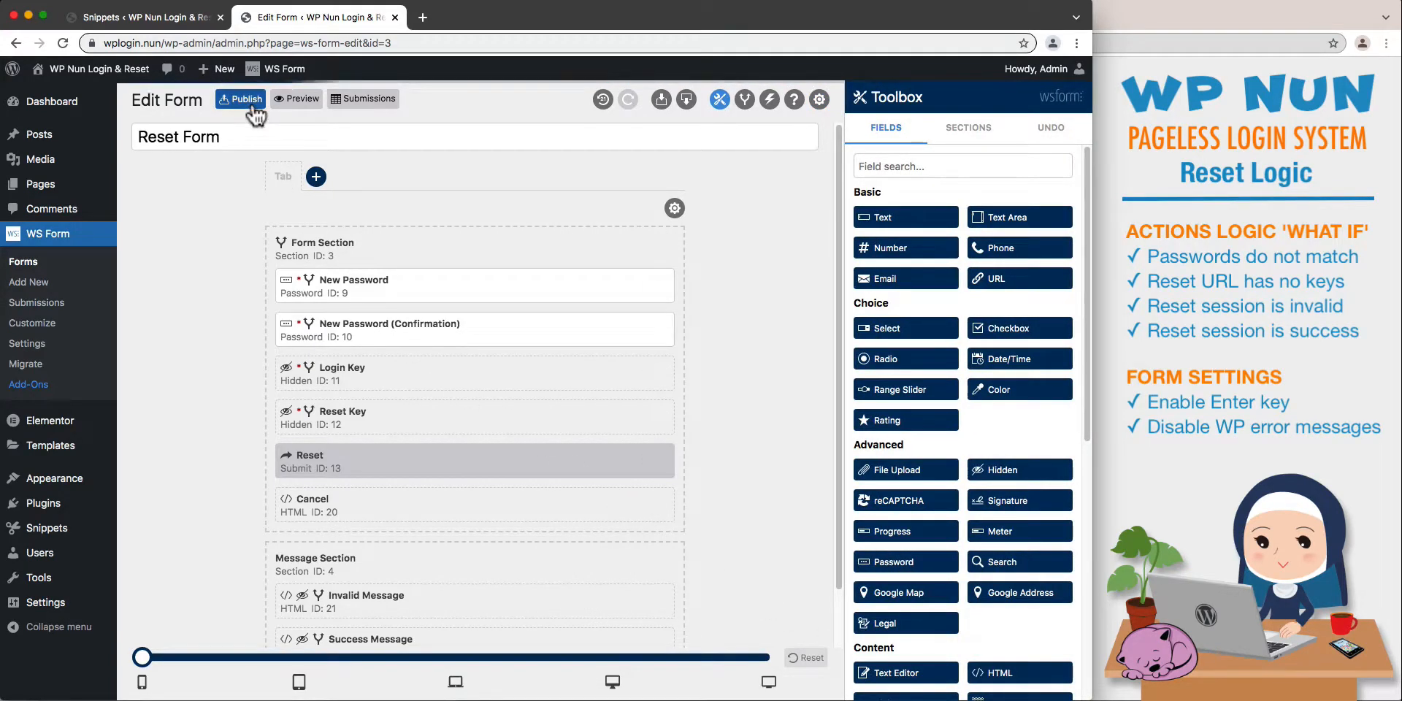
{"action": "left_click", "coordinate": [297, 102]}
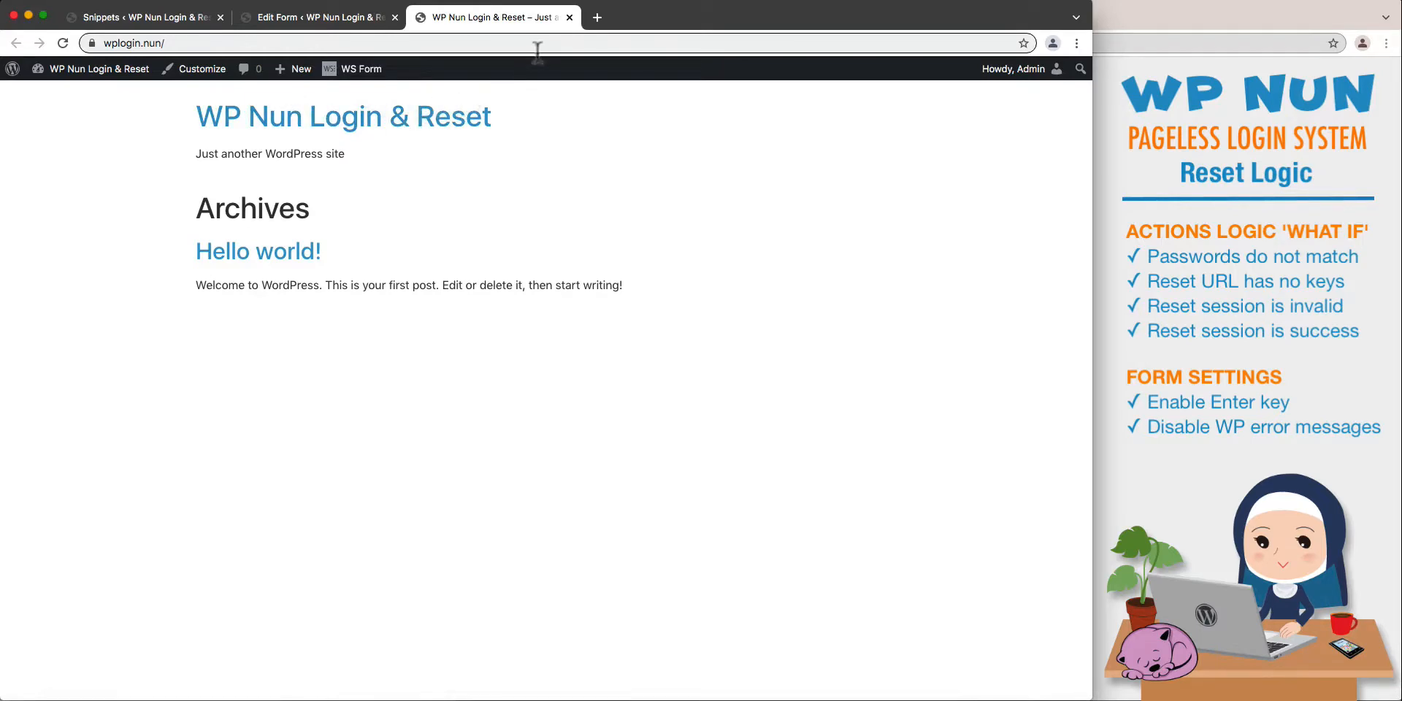
{"action": "left_click", "coordinate": [570, 18]}
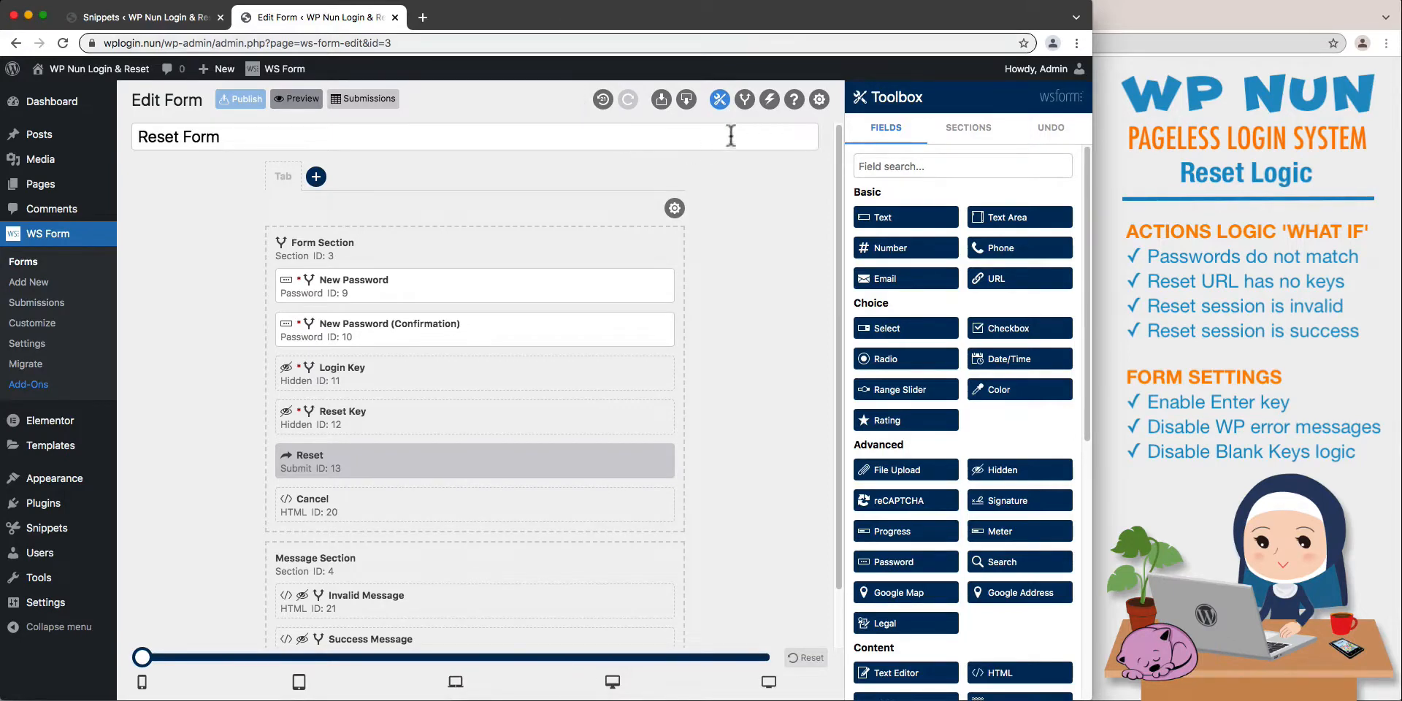
- Disable the Blank Keys condition in the saved conditional logic, and publish and preview the Reset Form again
{"action": "left_click", "coordinate": [744, 100]}
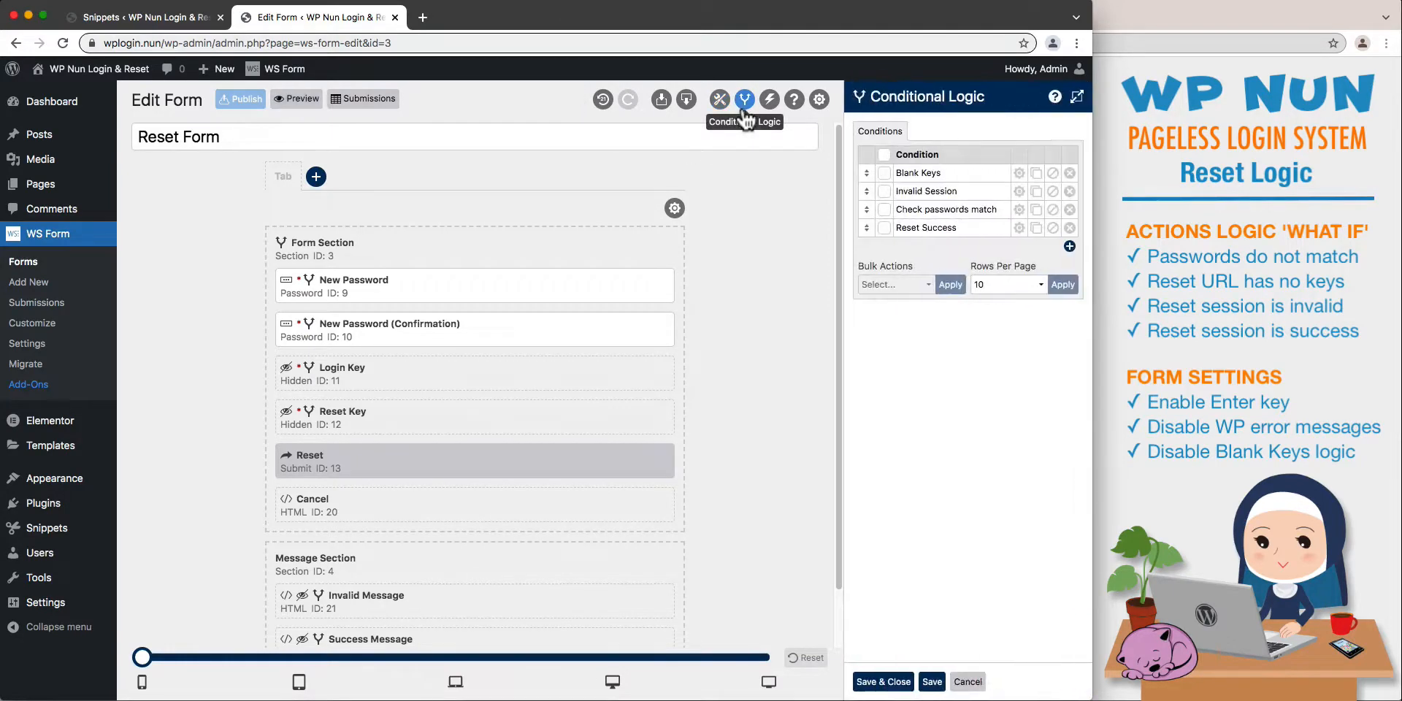
{"action": "left_click", "coordinate": [1052, 173]}
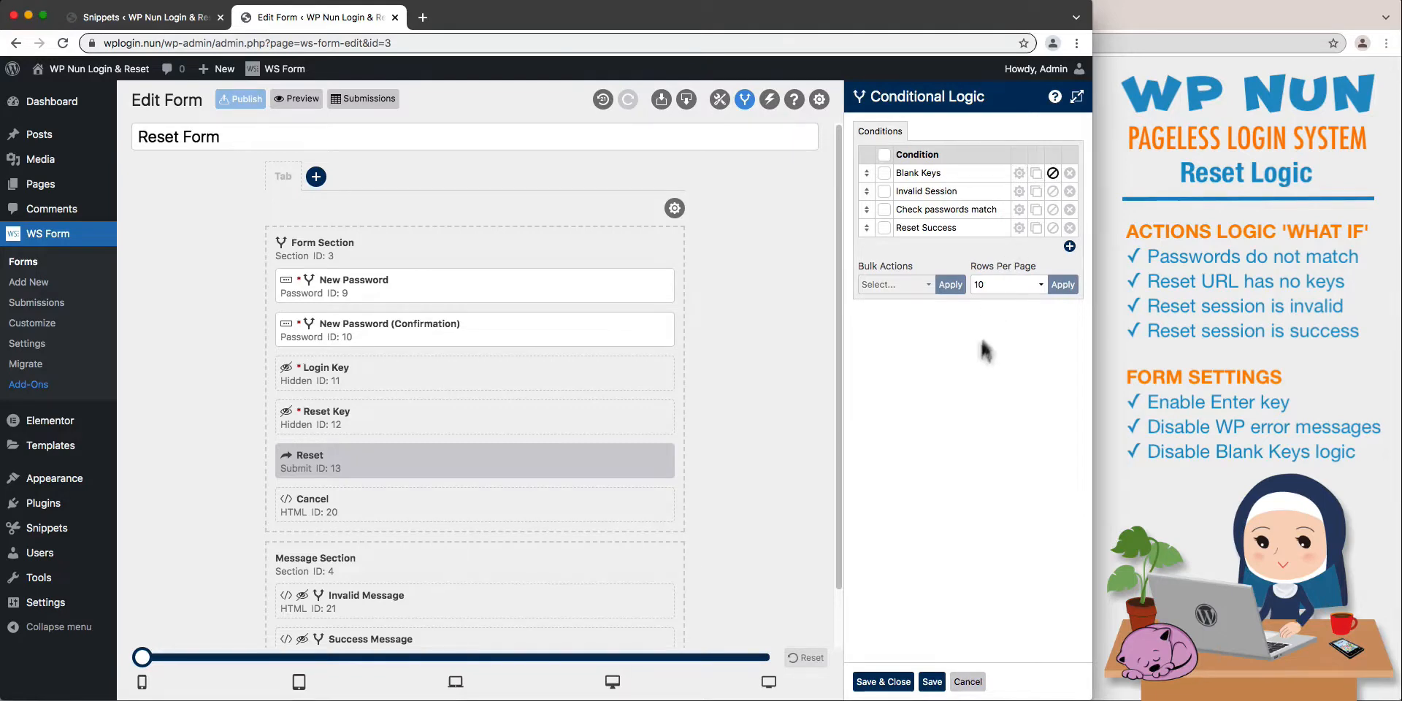
{"action": "left_click", "coordinate": [899, 684]}
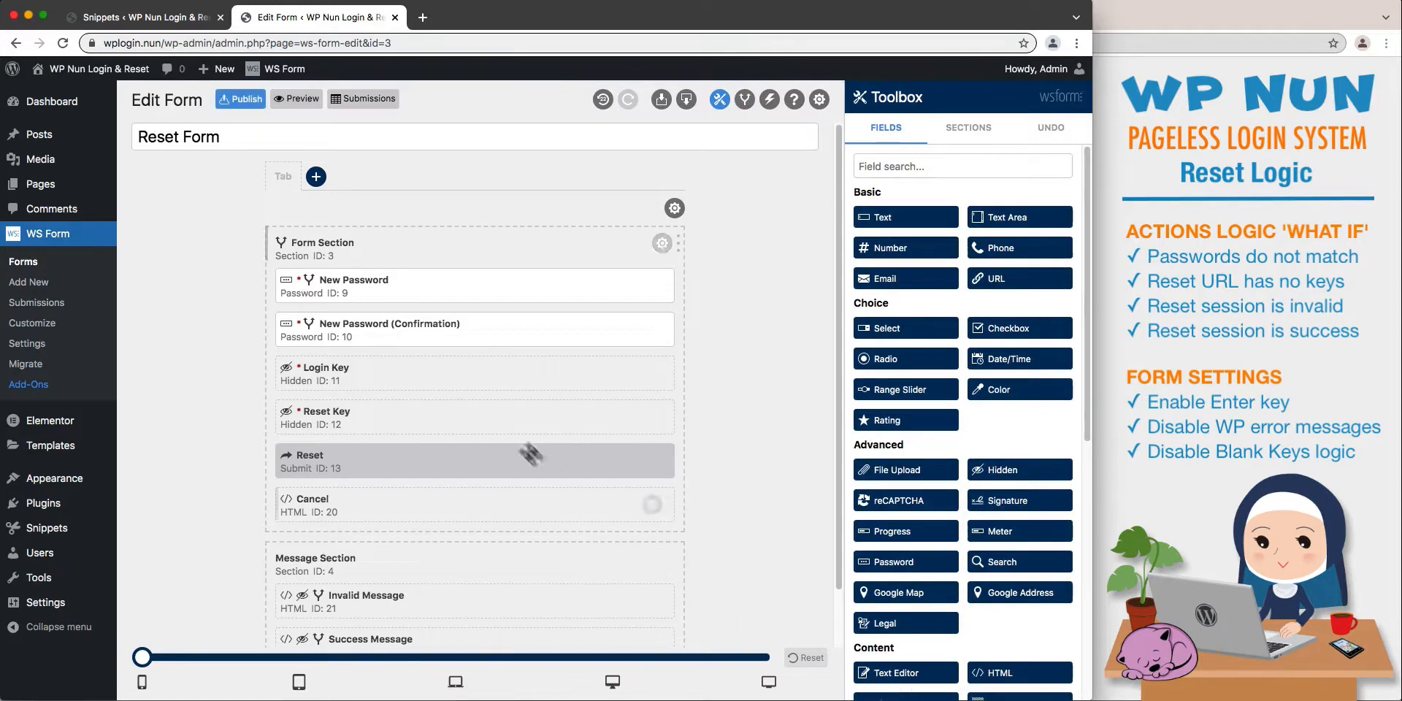
{"action": "left_click", "coordinate": [260, 106]}
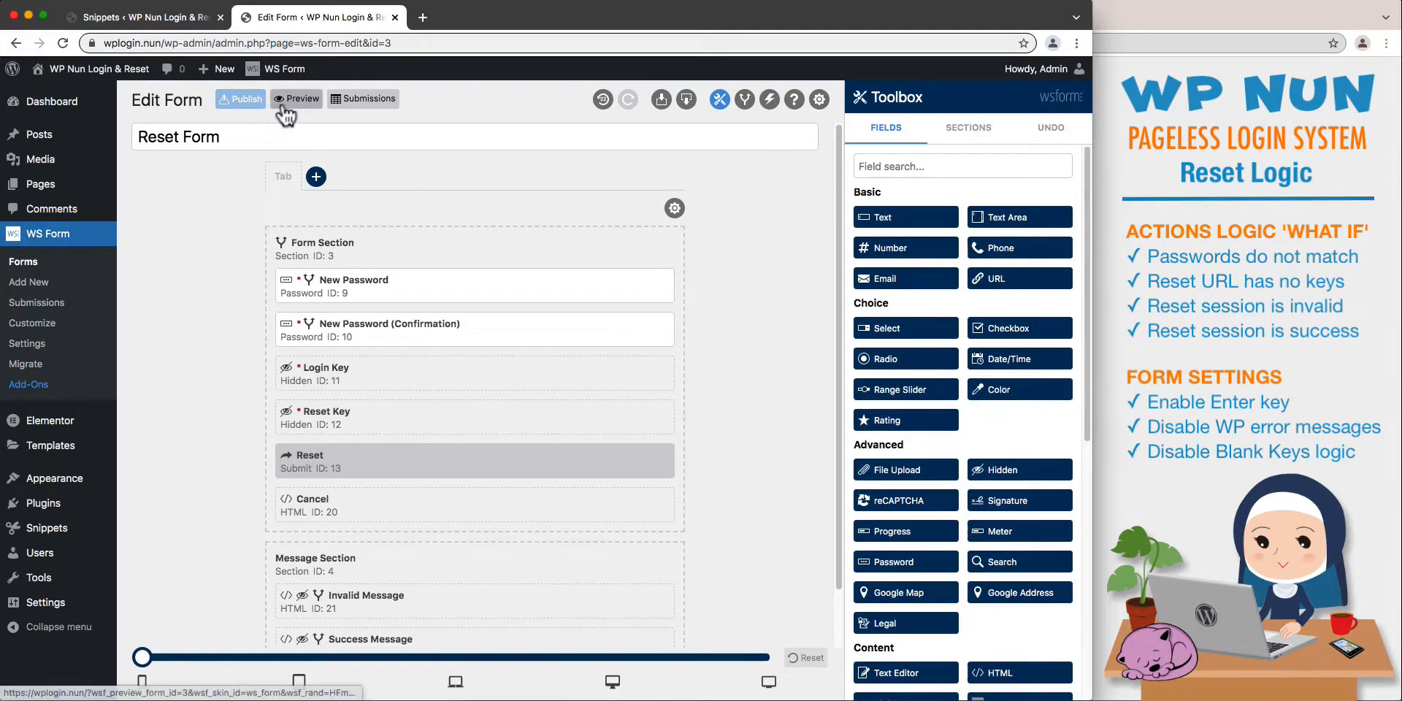
{"action": "left_click", "coordinate": [296, 99]}
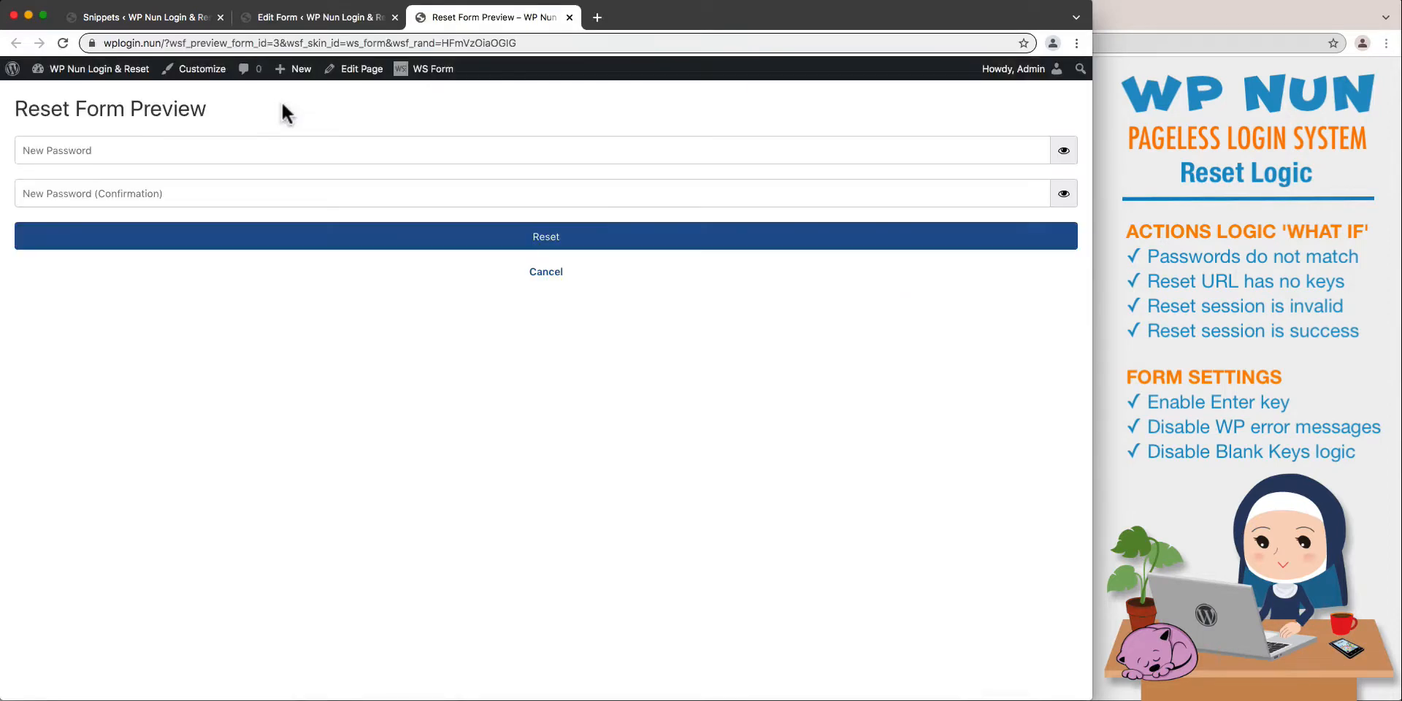